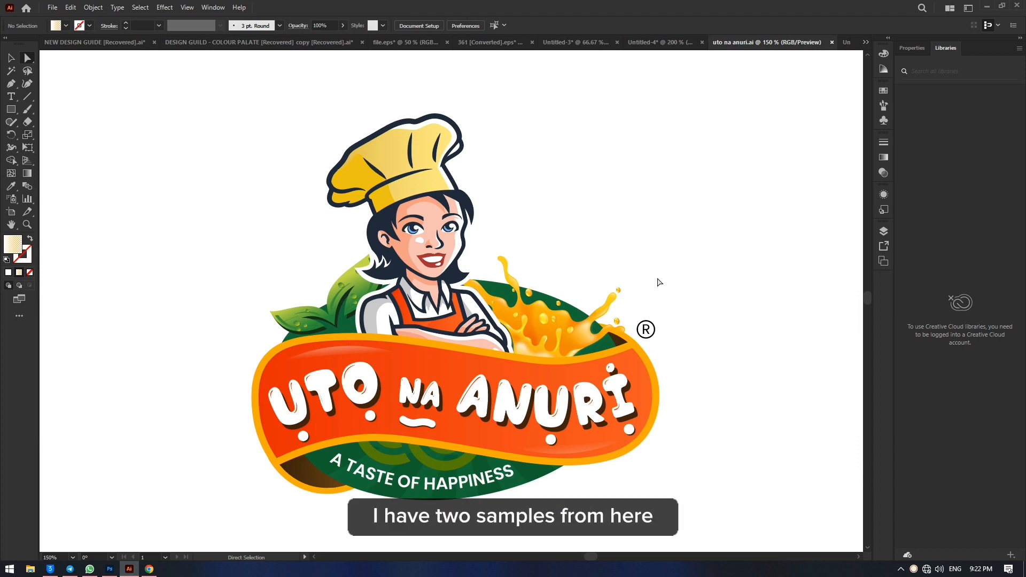
# Step: Switch to Photoshop to view the client reviews design sample and return to Illustrator
pyautogui.click(94, 571)
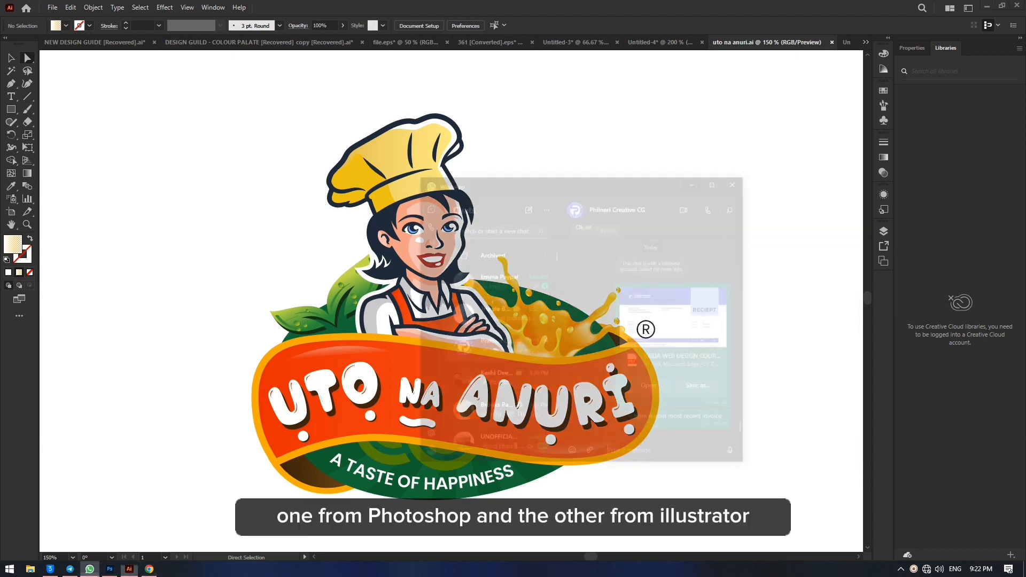
pyautogui.click(111, 573)
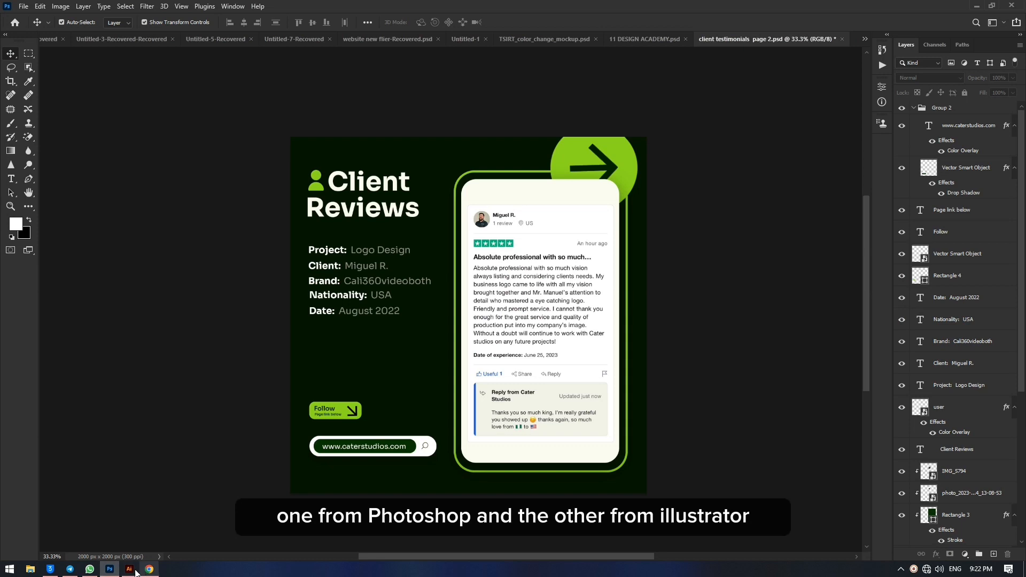
pyautogui.click(128, 569)
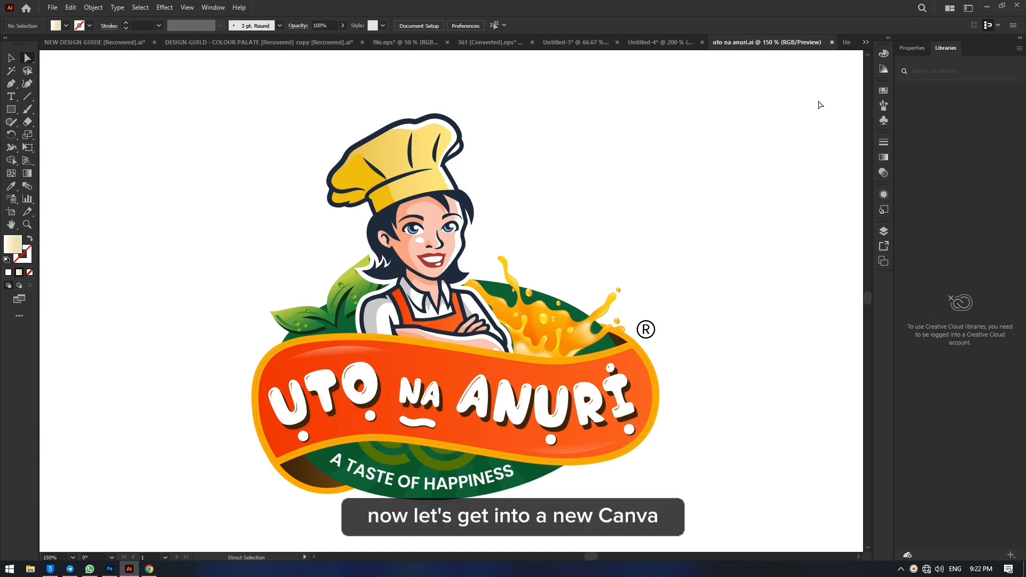
# Step: In the Untitled-5 document, draw a black rectangle about 159 by 140 px and place two copies of it on the artboard
pyautogui.click(846, 44)
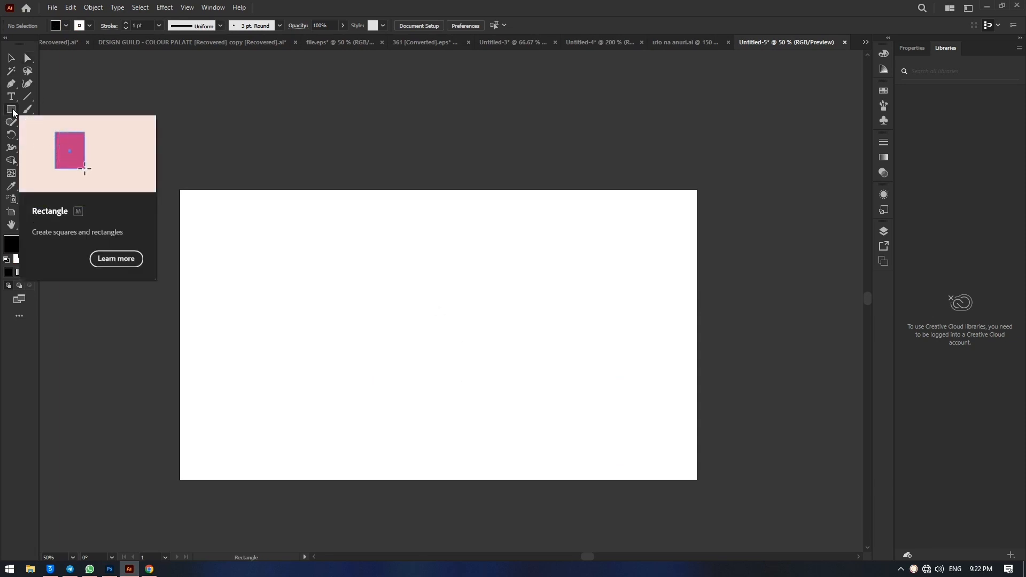
pyautogui.click(12, 110)
pyautogui.moveTo(290, 251); pyautogui.dragTo(401, 397)
pyautogui.click(11, 57)
pyautogui.click(572, 360)
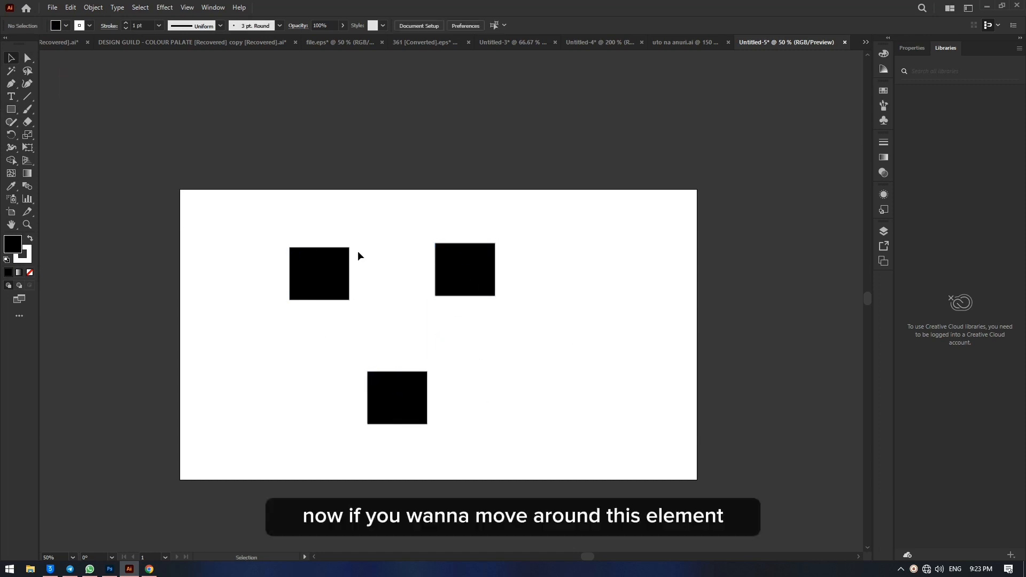
# Step: Shift the upper-left rectangle slightly left, and move all three rectangles together a little to the right and up
pyautogui.moveTo(327, 286)
pyautogui.mouseDown()
pyautogui.moveTo(312, 287)
pyautogui.moveTo(322, 287)
pyautogui.mouseUp()
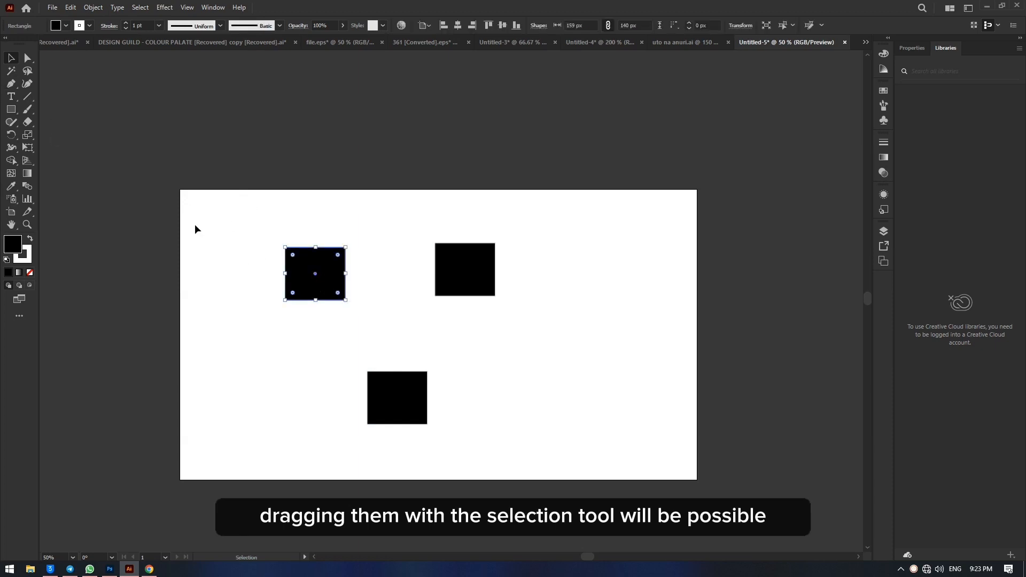
pyautogui.moveTo(220, 215); pyautogui.dragTo(586, 442)
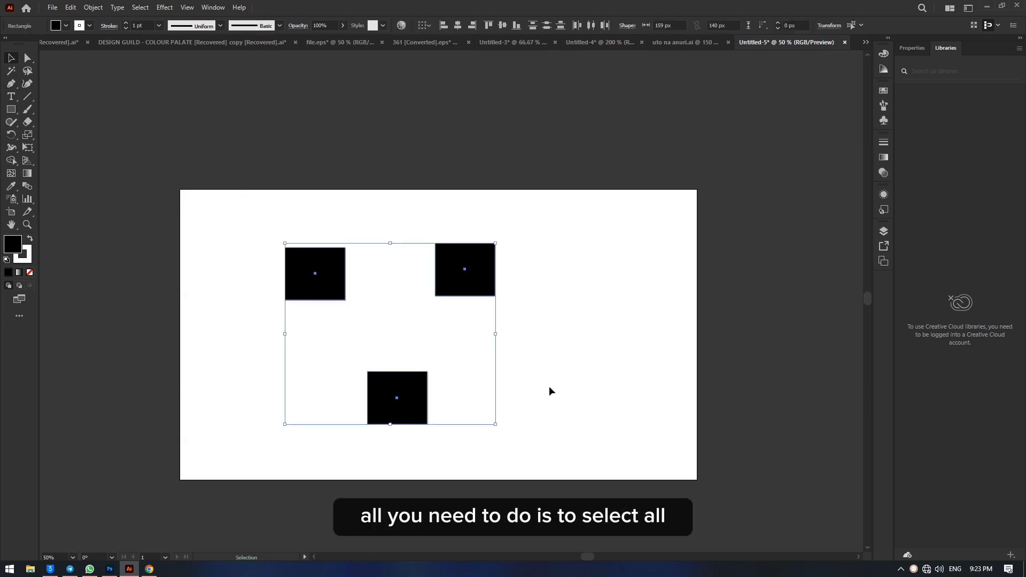
pyautogui.moveTo(453, 282); pyautogui.dragTo(498, 287)
pyautogui.click(559, 327)
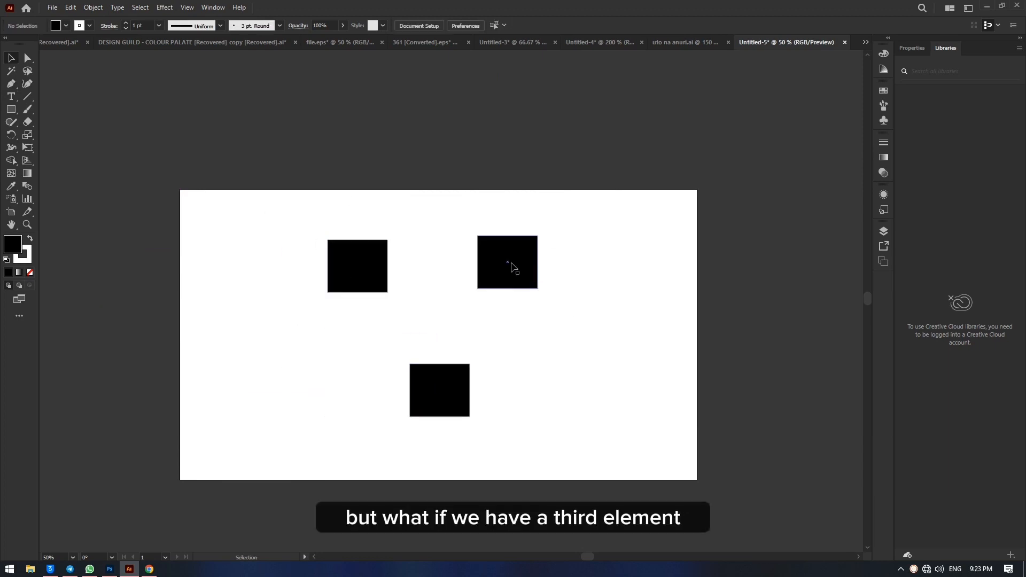
# Step: Place a fully rounded copy of the upper-right rectangle between the three rectangles and fill it with colour FFA300
pyautogui.moveTo(511, 267); pyautogui.dragTo(449, 323)
pyautogui.doubleClick(13, 244)
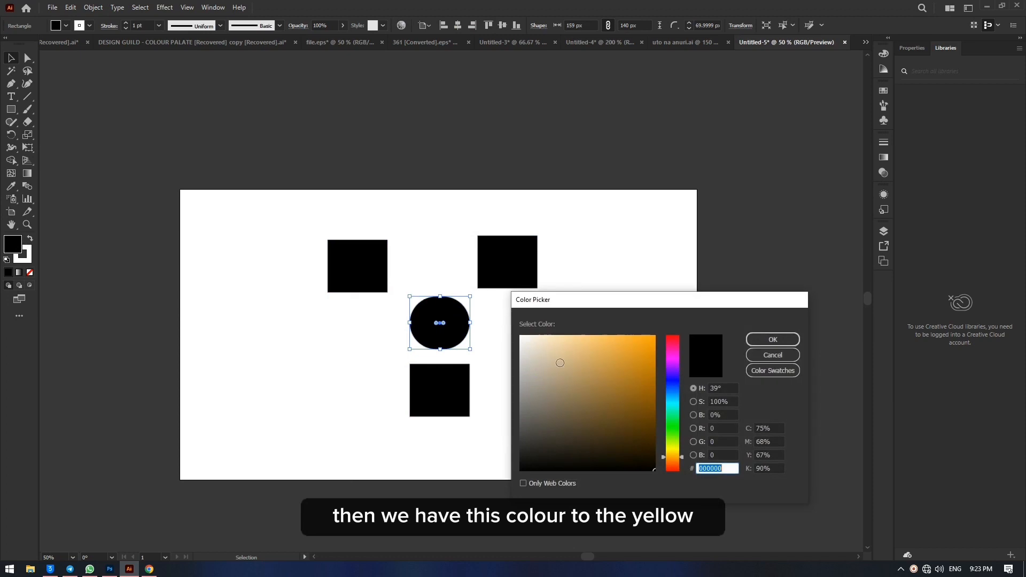
pyautogui.write('FFA300')
pyautogui.click(773, 340)
pyautogui.moveTo(445, 326); pyautogui.dragTo(442, 322)
# Step: Try moving the three black rectangles together by excluding the orange shape from a full selection, and undo the move
pyautogui.moveTo(265, 203); pyautogui.dragTo(556, 474)
pyautogui.keyDown('shift'); pyautogui.click(439, 321); pyautogui.keyUp('shift')
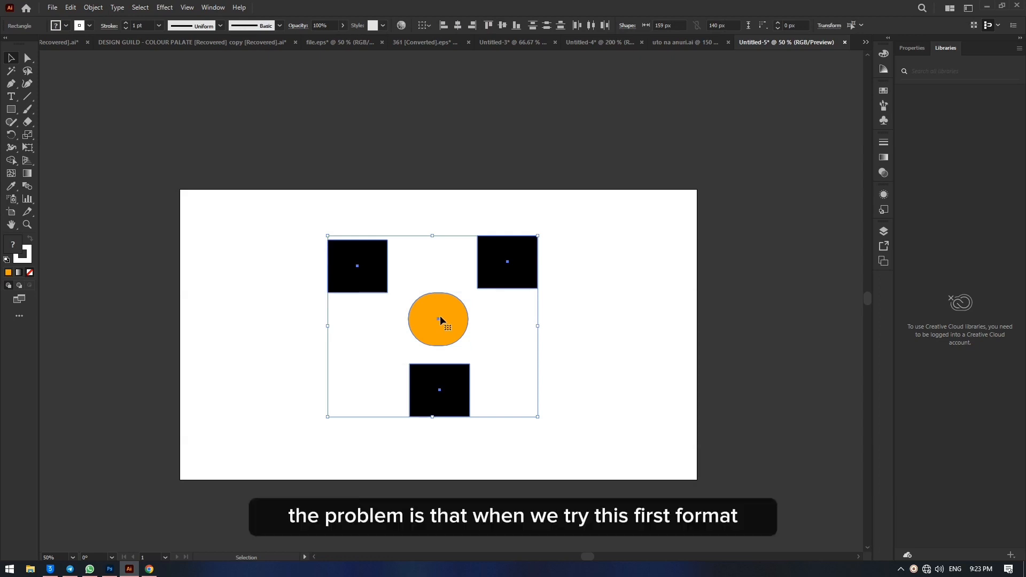
pyautogui.moveTo(236, 192); pyautogui.dragTo(630, 498)
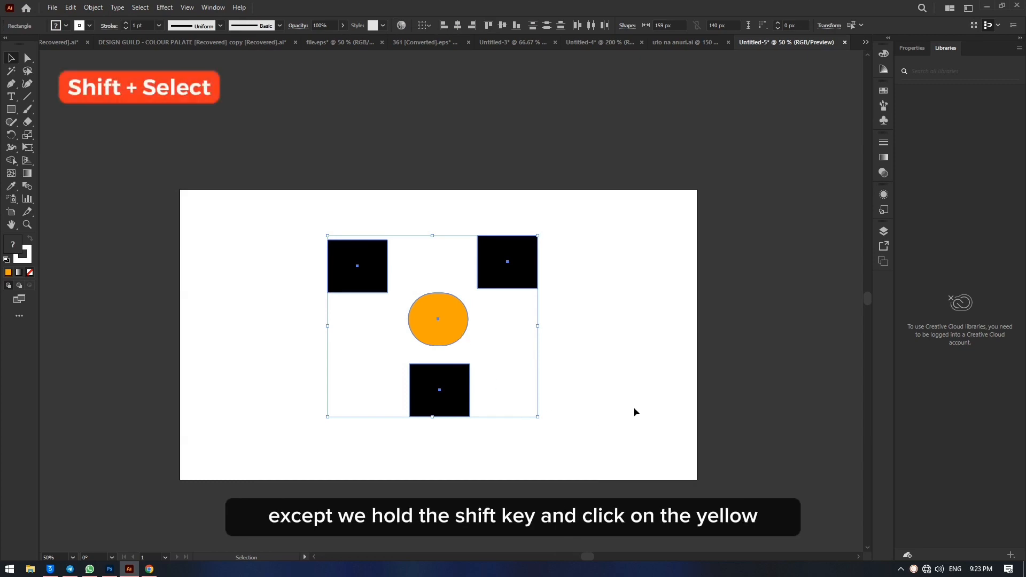
pyautogui.keyDown('shift'); pyautogui.click(455, 324); pyautogui.keyUp('shift')
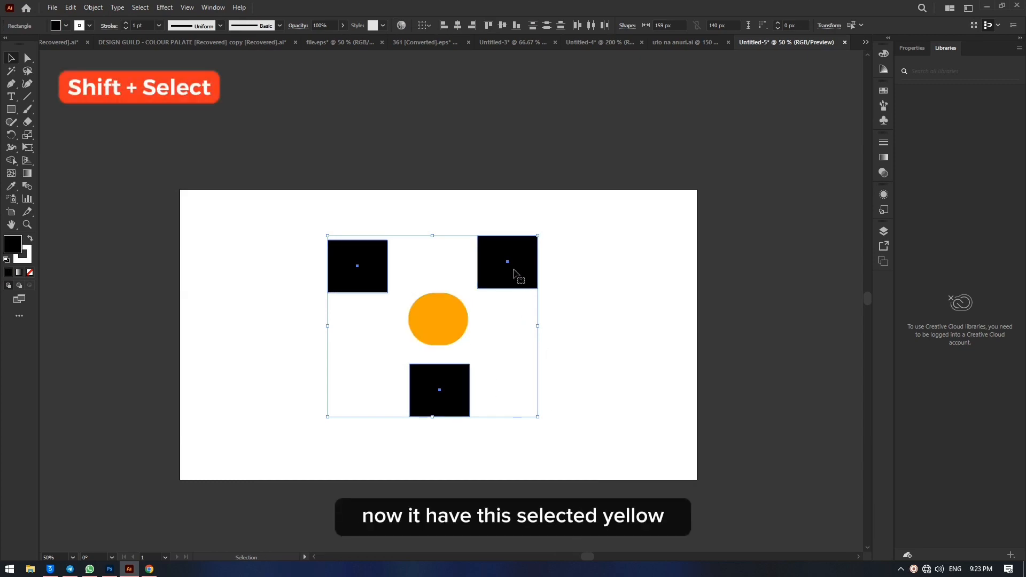
pyautogui.moveTo(514, 273); pyautogui.dragTo(223, 229)
pyautogui.hotkey('ctrl', 'z')
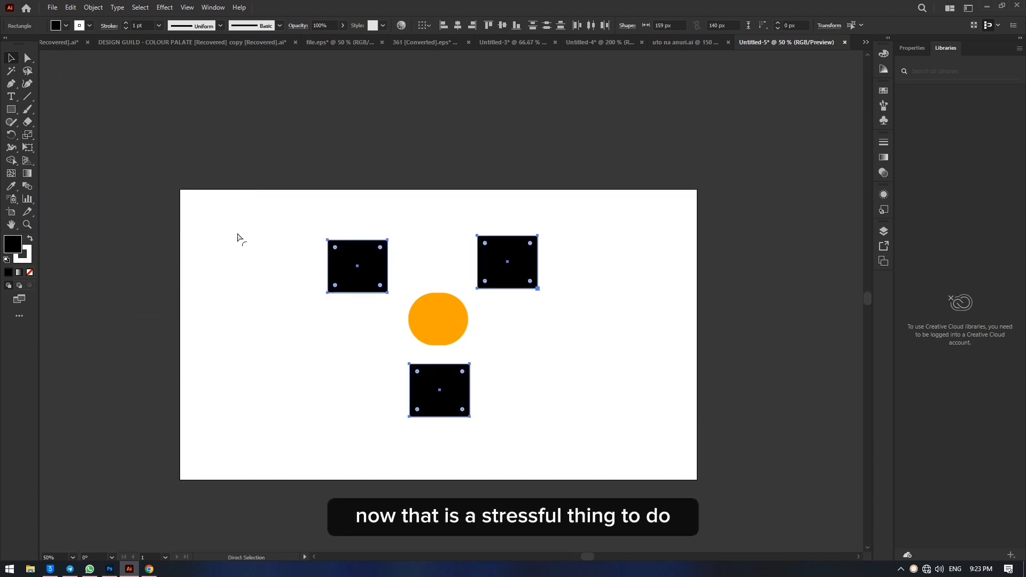
pyautogui.click(603, 346)
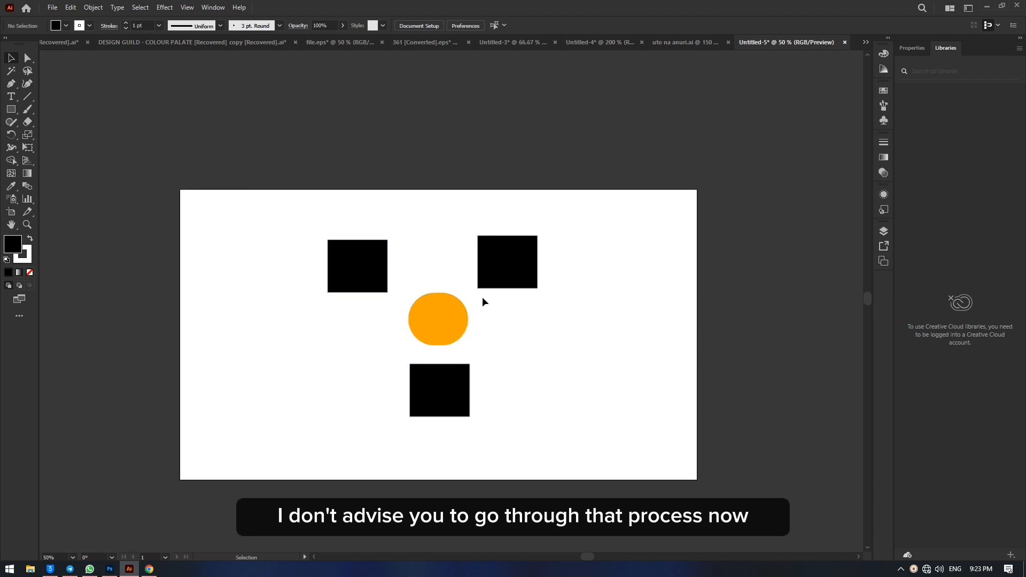
# Step: Reposition the three black rectangles one by one, spreading them slightly away from the orange shape
pyautogui.keyDown('shift'); pyautogui.click(360, 265); pyautogui.keyUp('shift')
pyautogui.keyDown('shift'); pyautogui.click(511, 265); pyautogui.keyUp('shift')
pyautogui.keyDown('shift'); pyautogui.click(447, 389); pyautogui.keyUp('shift')
pyautogui.moveTo(450, 399)
pyautogui.mouseDown()
pyautogui.moveTo(246, 343)
pyautogui.moveTo(347, 403)
pyautogui.moveTo(449, 390)
pyautogui.moveTo(465, 412)
pyautogui.mouseUp()
pyautogui.click(495, 390)
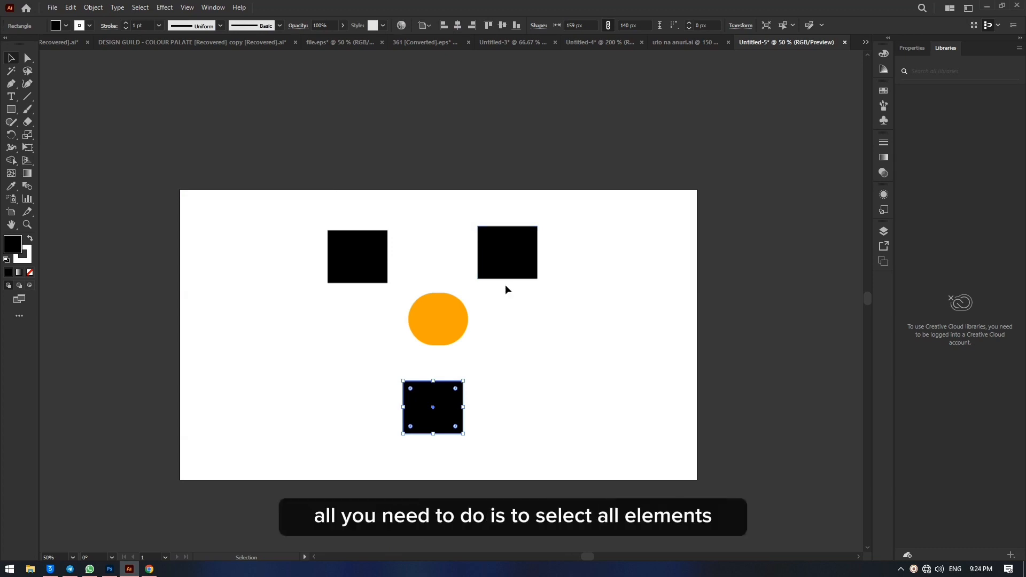
pyautogui.click(510, 254)
pyautogui.click(360, 248)
pyautogui.click(560, 316)
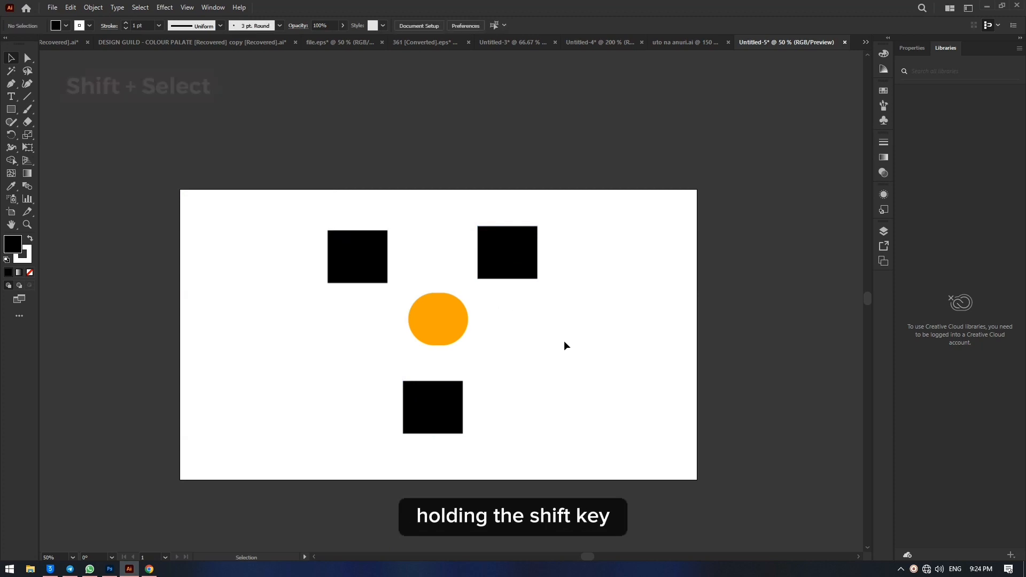
# Step: Group the three black rectangles without the orange shape and move the group slightly
pyautogui.click(356, 253)
pyautogui.keyDown('shift'); pyautogui.click(525, 251); pyautogui.keyUp('shift')
pyautogui.keyDown('shift'); pyautogui.click(452, 419); pyautogui.keyUp('shift')
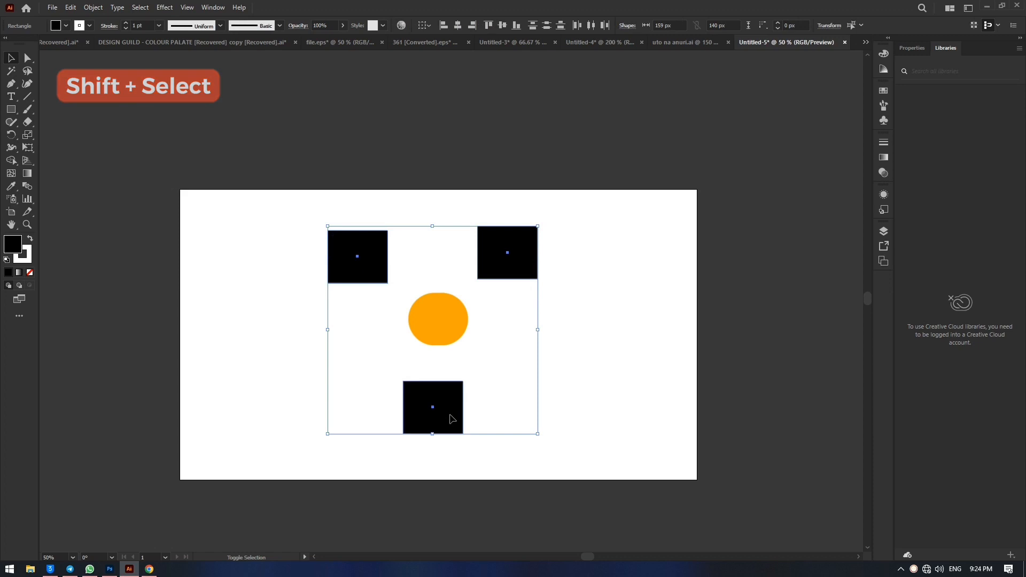
pyautogui.hotkey('ctrl', 'g')
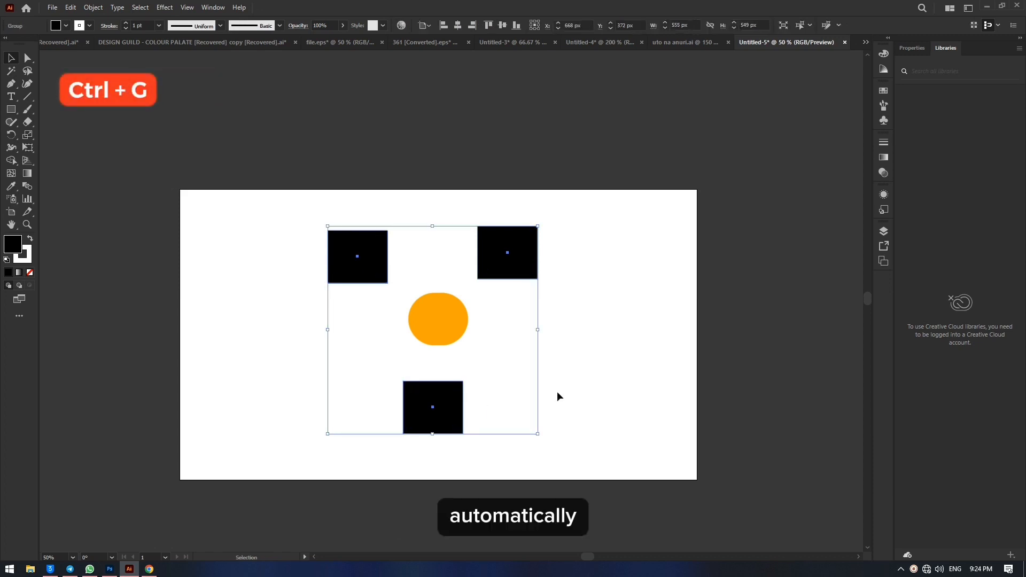
pyautogui.click(602, 312)
pyautogui.moveTo(522, 267)
pyautogui.mouseDown()
pyautogui.moveTo(327, 271)
pyautogui.moveTo(577, 272)
pyautogui.moveTo(425, 228)
pyautogui.moveTo(448, 313)
pyautogui.moveTo(541, 260)
pyautogui.moveTo(452, 252)
pyautogui.moveTo(512, 268)
pyautogui.mouseUp()
pyautogui.click(577, 247)
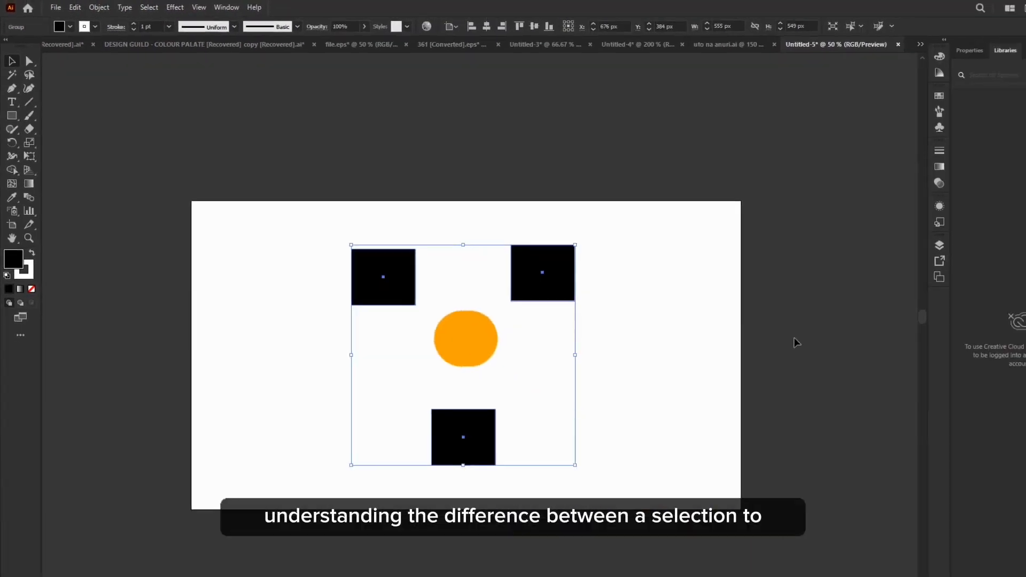
pyautogui.click(684, 288)
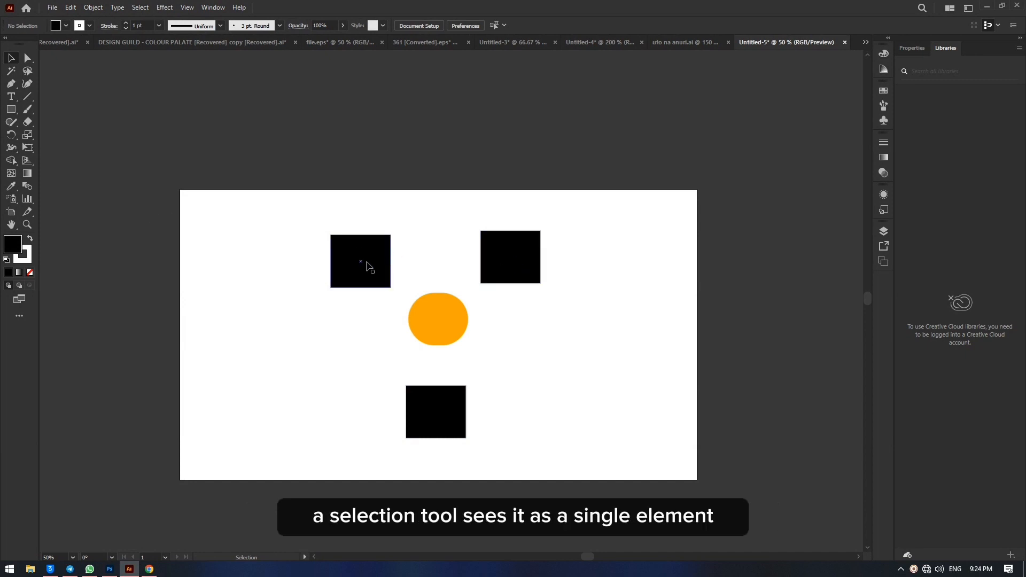
# Step: Move the rectangle group and the orange shape separately so the orange shape sits to the right of the group
pyautogui.moveTo(368, 270); pyautogui.dragTo(218, 270)
pyautogui.click(517, 369)
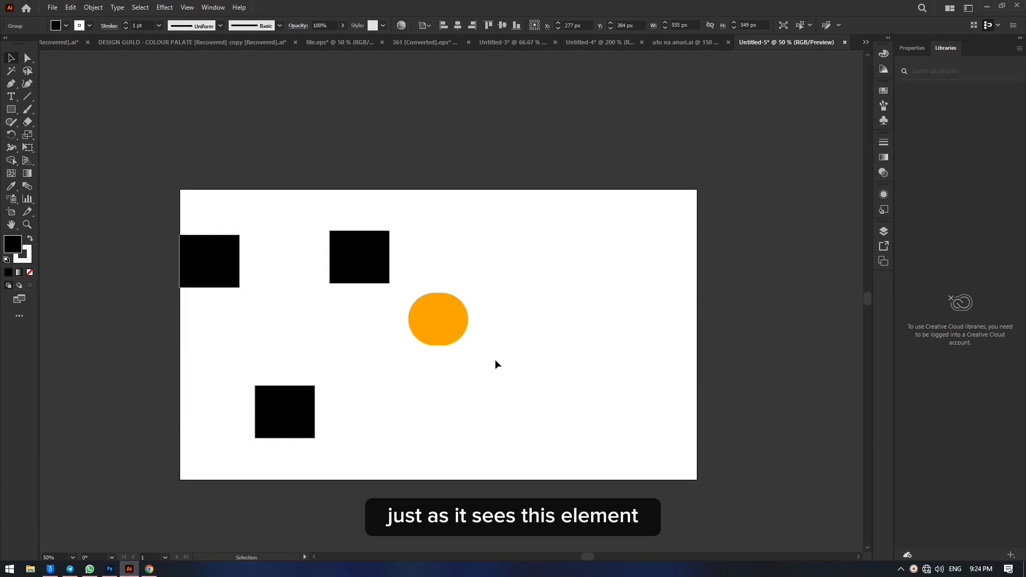
pyautogui.moveTo(437, 325); pyautogui.dragTo(580, 334)
pyautogui.moveTo(359, 261); pyautogui.dragTo(515, 247)
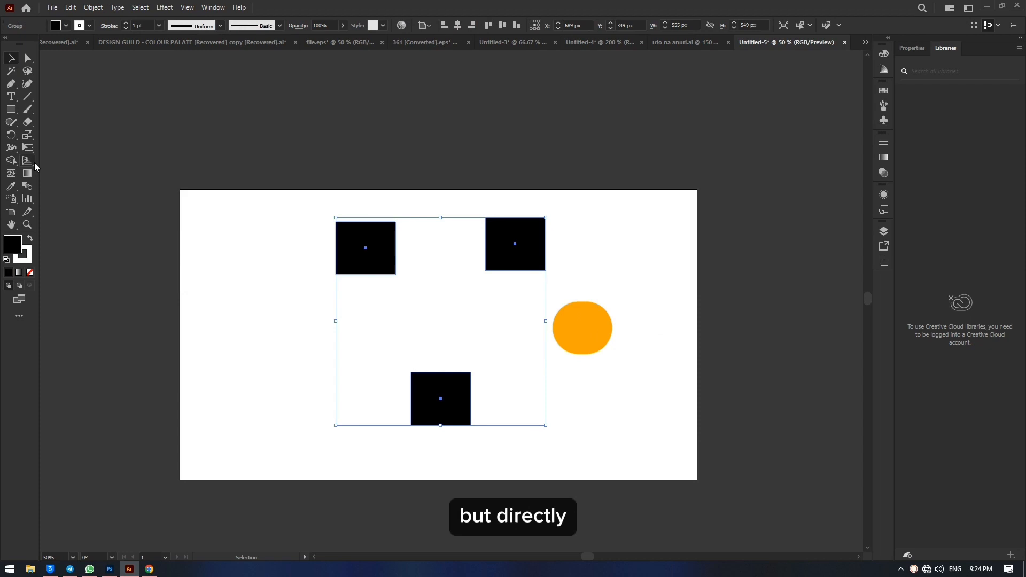
# Step: Using Direct Selection, lower the orange shape slightly and move only the group's upper-right rectangle to the artboard's upper-right corner
pyautogui.click(27, 58)
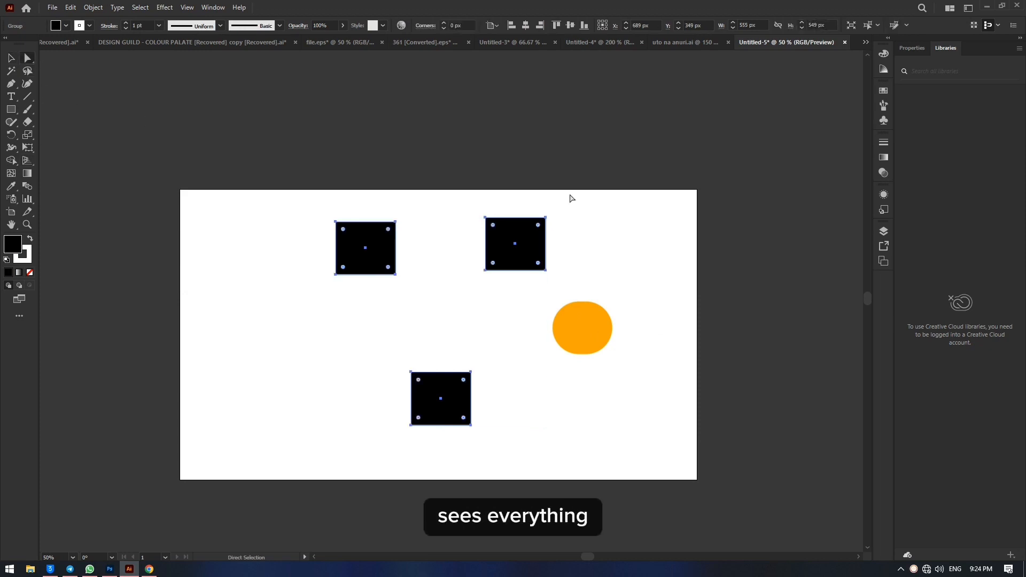
pyautogui.click(680, 225)
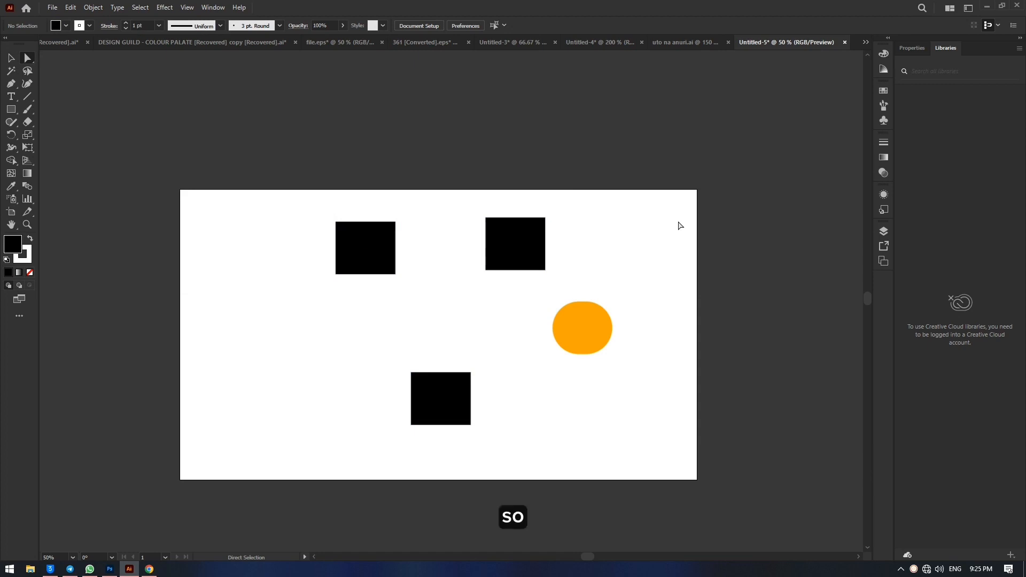
pyautogui.moveTo(589, 329); pyautogui.dragTo(595, 351)
pyautogui.moveTo(497, 230); pyautogui.dragTo(655, 173)
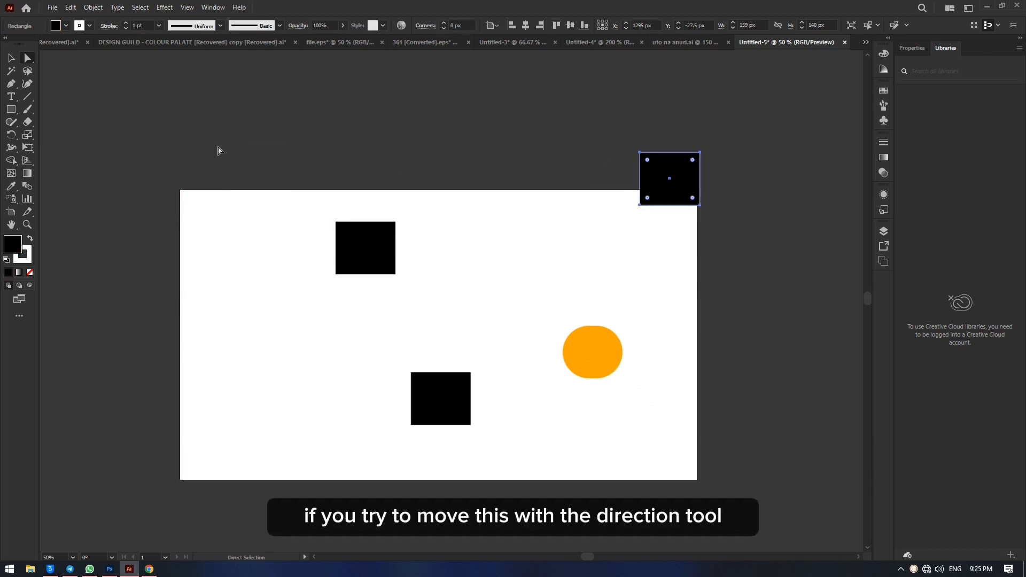
# Step: Using the Selection tool, move the whole rectangle group down and to the left as one object
pyautogui.click(15, 61)
pyautogui.click(200, 127)
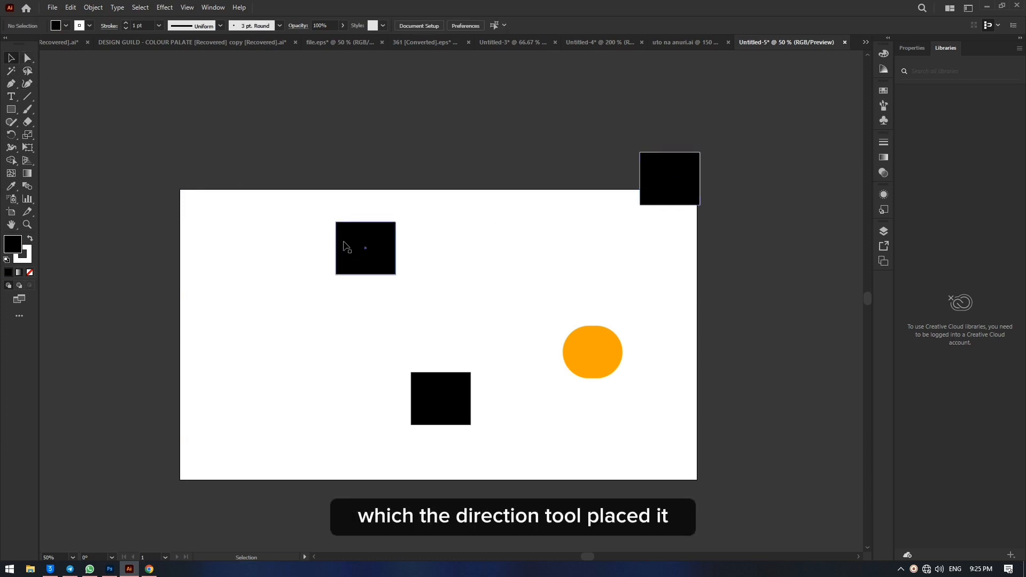
pyautogui.moveTo(358, 244); pyautogui.dragTo(311, 284)
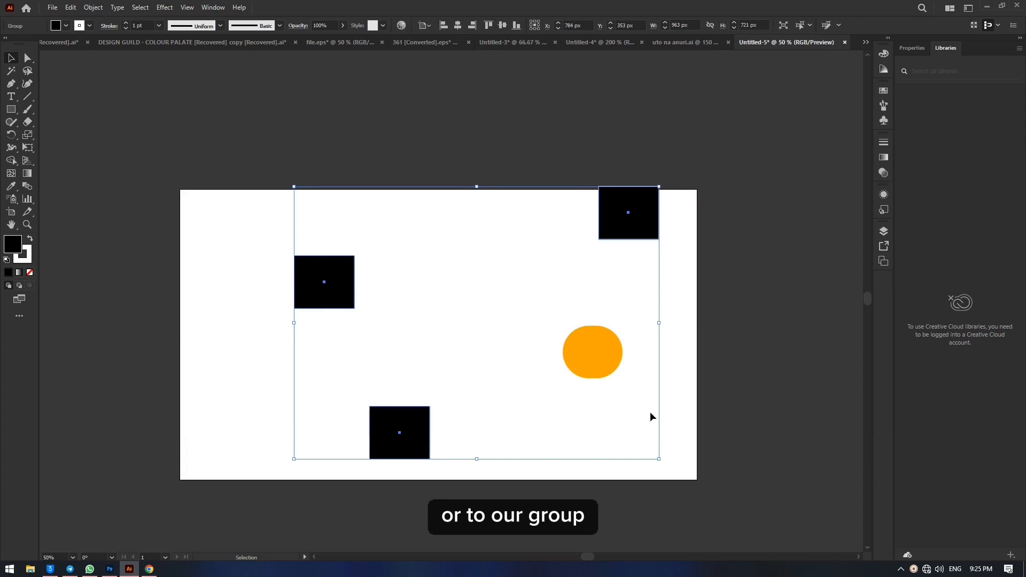
# Step: Group the orange shape with the rectangle group and reposition the combined group on the artboard
pyautogui.keyDown('shift'); pyautogui.click(593, 348); pyautogui.keyUp('shift')
pyautogui.hotkey('ctrl', 'g')
pyautogui.click(628, 354)
pyautogui.moveTo(608, 358); pyautogui.dragTo(544, 362)
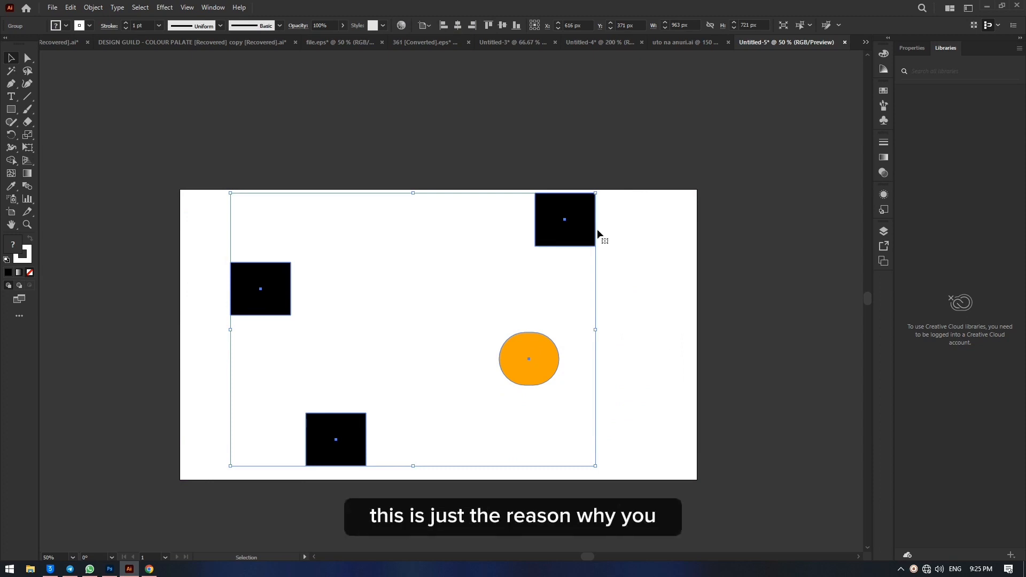
pyautogui.click(539, 287)
pyautogui.moveTo(565, 227); pyautogui.dragTo(627, 258)
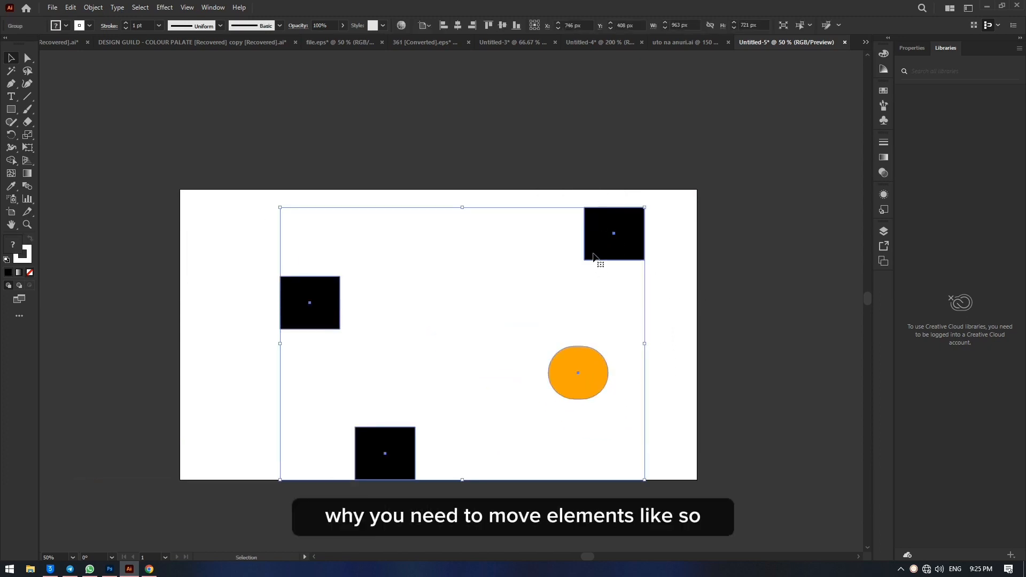
pyautogui.click(743, 377)
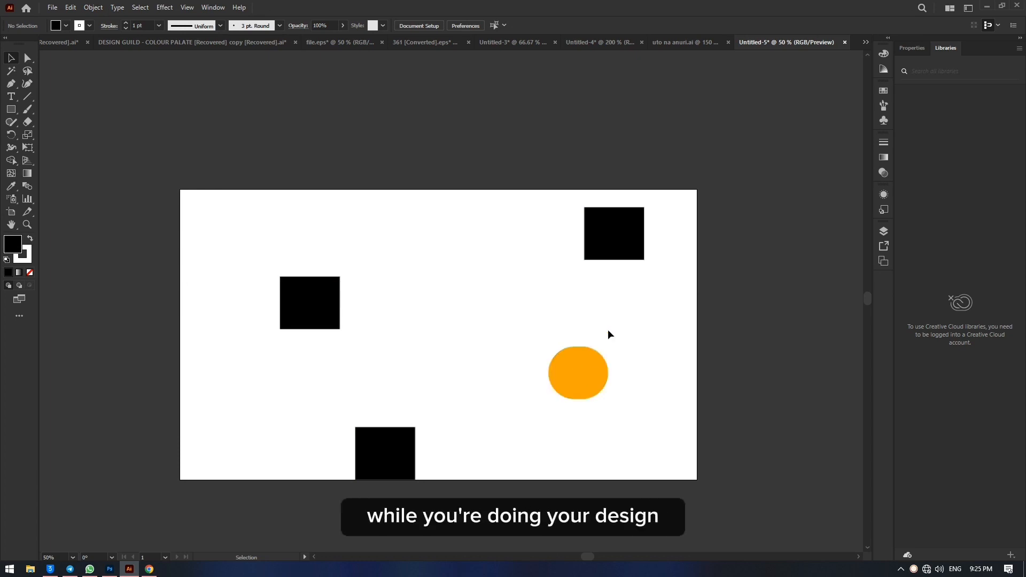
# Step: In uto na anuri.ai, move the green arc group out above the logo and separate its right inner arc using Direct Selection
pyautogui.click(675, 43)
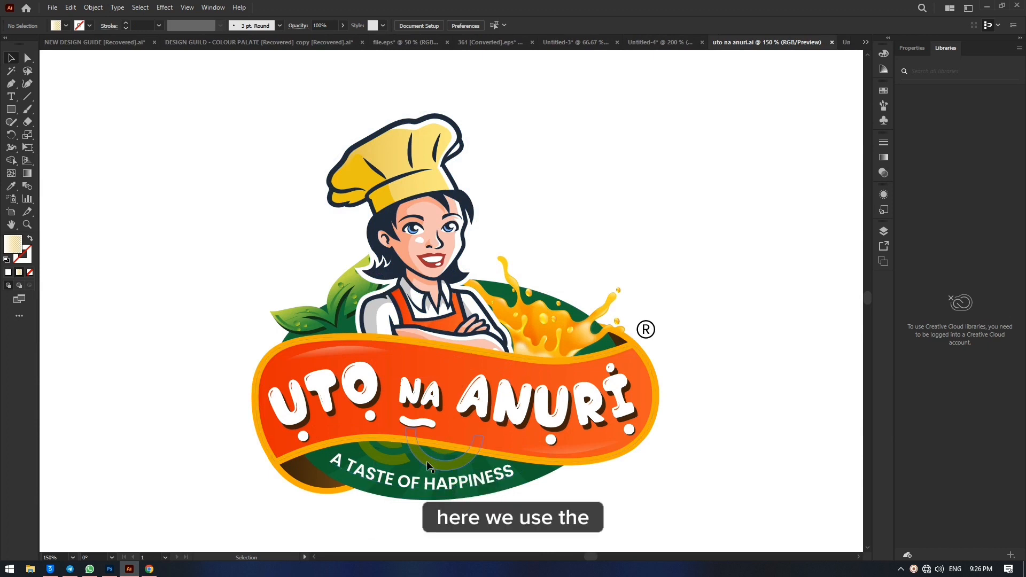
pyautogui.moveTo(428, 465); pyautogui.dragTo(640, 157)
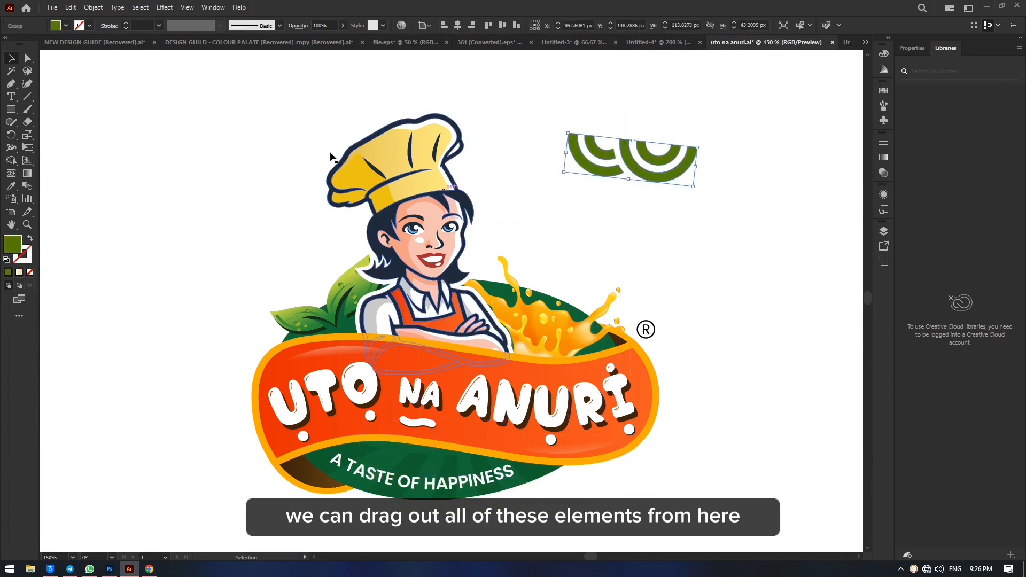
pyautogui.click(27, 59)
pyautogui.click(201, 115)
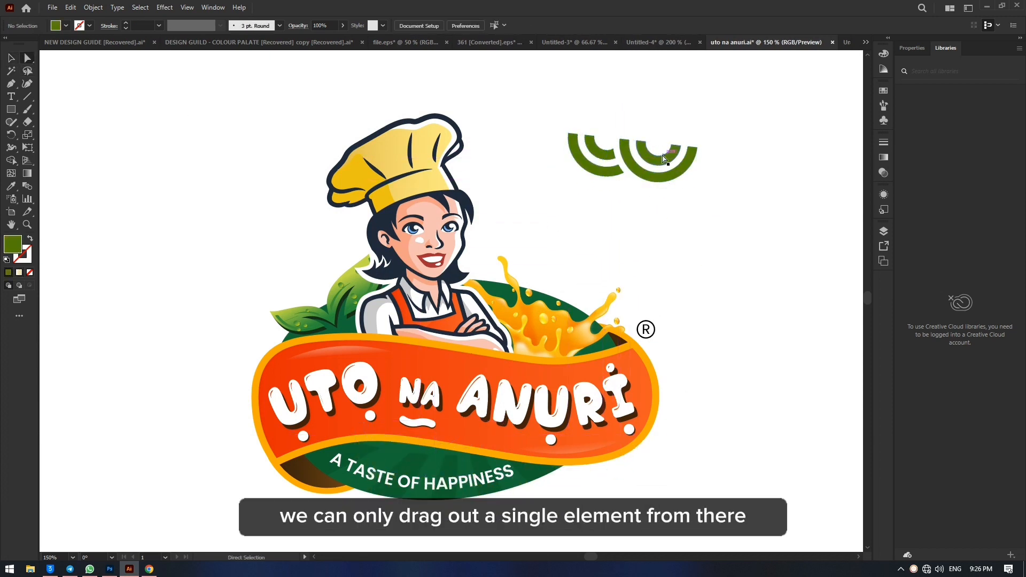
pyautogui.moveTo(660, 163); pyautogui.dragTo(695, 76)
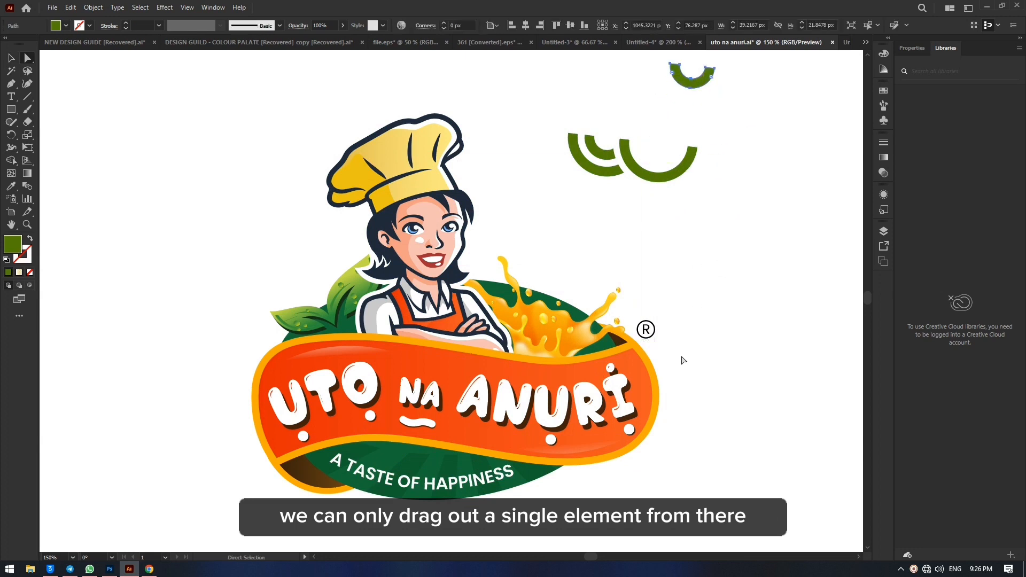
pyautogui.click(11, 58)
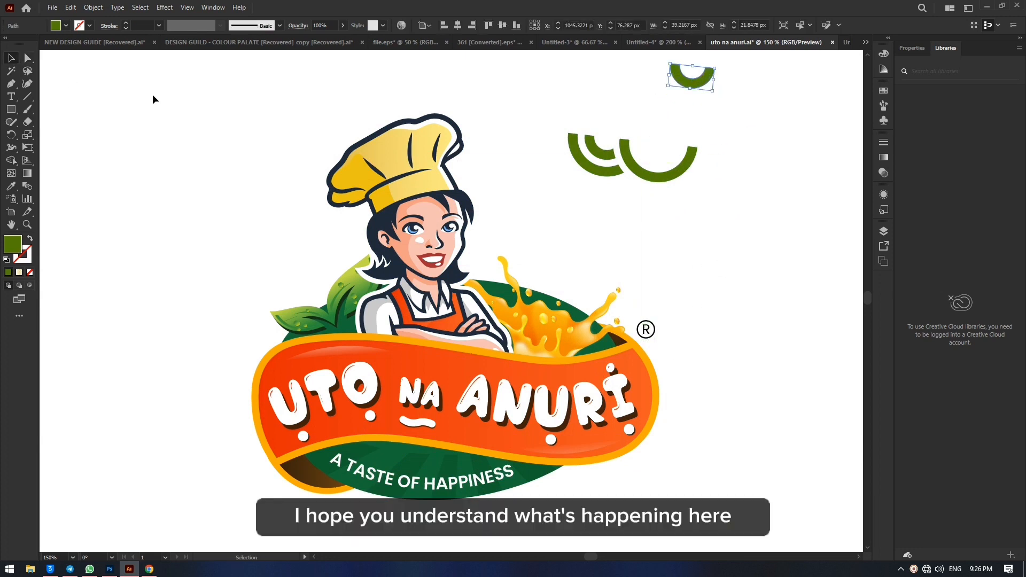
# Step: Move the whole green arc group down and slightly left using the Selection tool, and undo that move and the earlier arc separation
pyautogui.moveTo(574, 152); pyautogui.dragTo(557, 209)
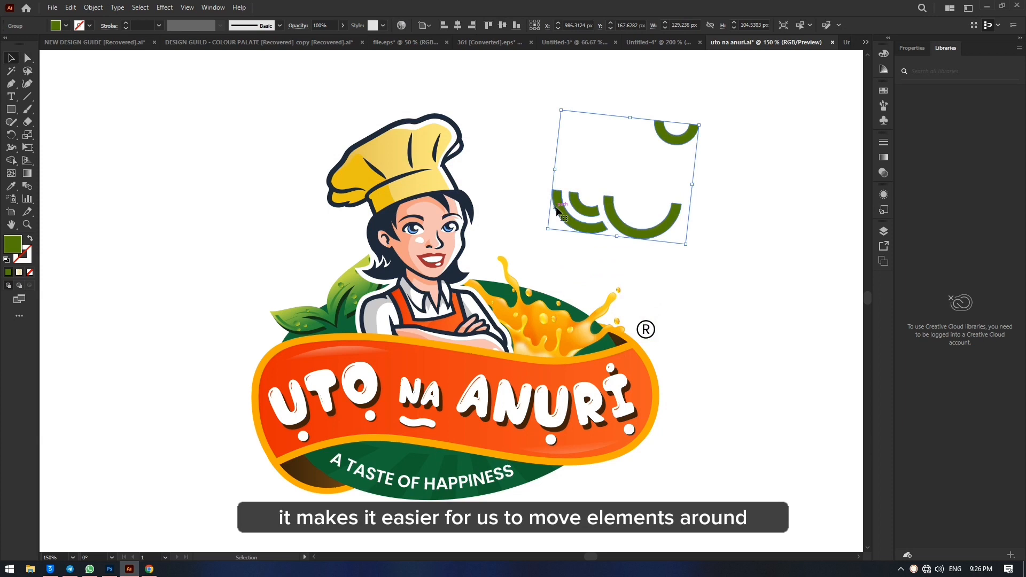
pyautogui.hotkey('ctrl', 'z')
# Step: Move the green arc group back onto the logo's green base, beside the A TASTE OF HAPPINESS text
pyautogui.hotkey('ctrl', 'z')
pyautogui.moveTo(661, 159); pyautogui.dragTo(443, 404)
pyautogui.hotkey('ctrl', 'z')
pyautogui.click(717, 183)
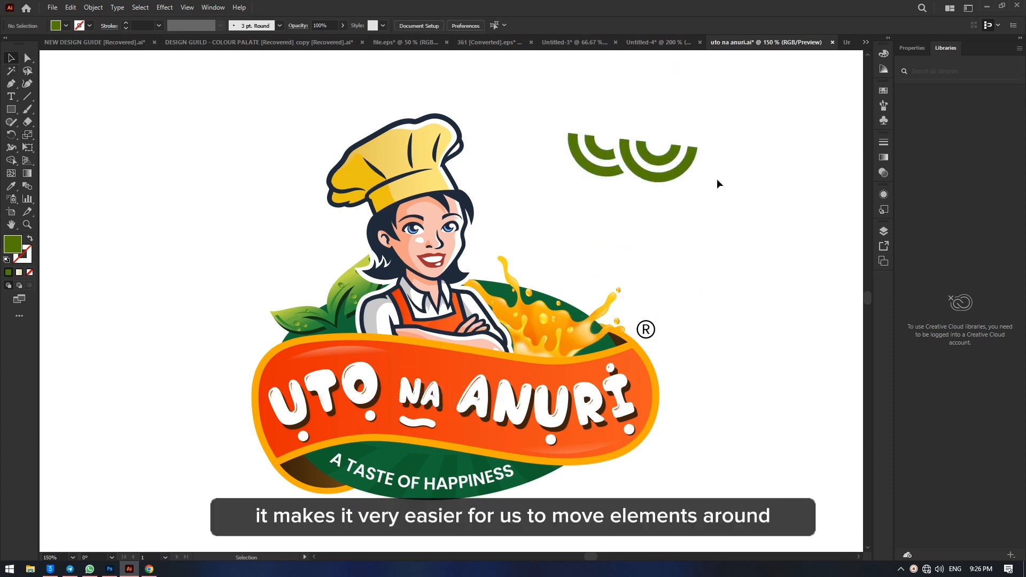
pyautogui.moveTo(663, 158); pyautogui.dragTo(442, 447)
# Step: Using the Selection tool, move the chef out to the upper right of the logo and the juice splash to the upper left
pyautogui.moveTo(470, 223); pyautogui.dragTo(780, 126)
pyautogui.moveTo(552, 312); pyautogui.dragTo(249, 136)
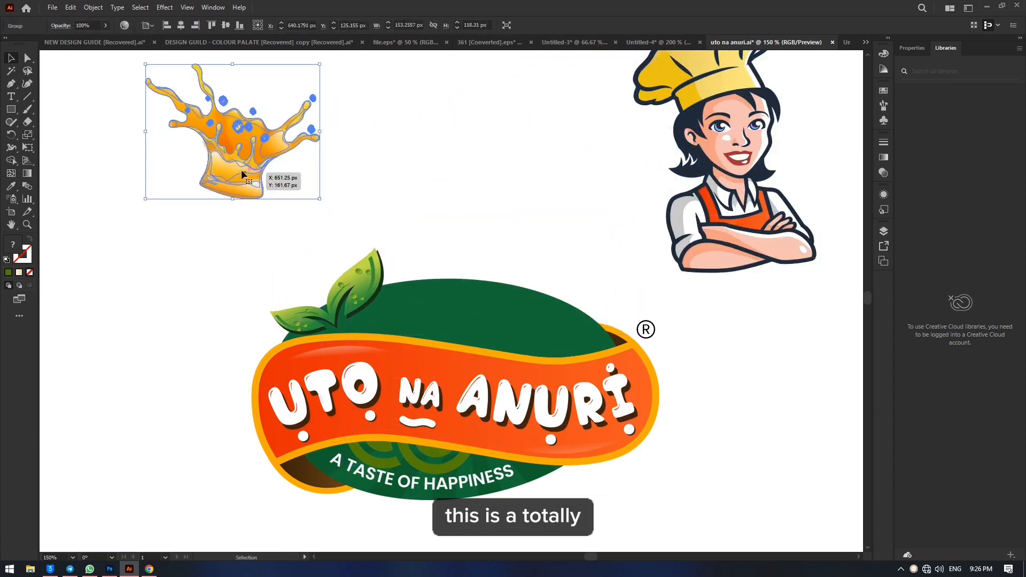
# Step: Using Direct Selection, pull the juice splash apart by moving its cream highlights and orange shapes away individually
pyautogui.click(27, 58)
pyautogui.click(279, 222)
pyautogui.moveTo(280, 191); pyautogui.dragTo(517, 209)
pyautogui.moveTo(255, 191); pyautogui.dragTo(87, 276)
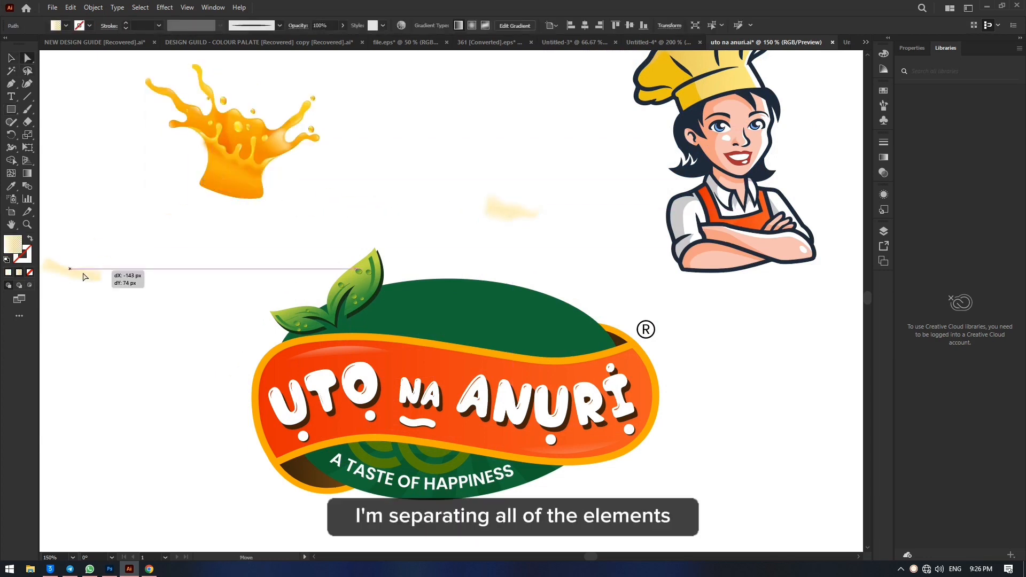
pyautogui.click(237, 179)
pyautogui.moveTo(237, 180)
pyautogui.mouseDown()
pyautogui.moveTo(243, 262)
pyautogui.moveTo(230, 290)
pyautogui.moveTo(86, 180)
pyautogui.mouseUp()
pyautogui.moveTo(205, 176); pyautogui.dragTo(387, 121)
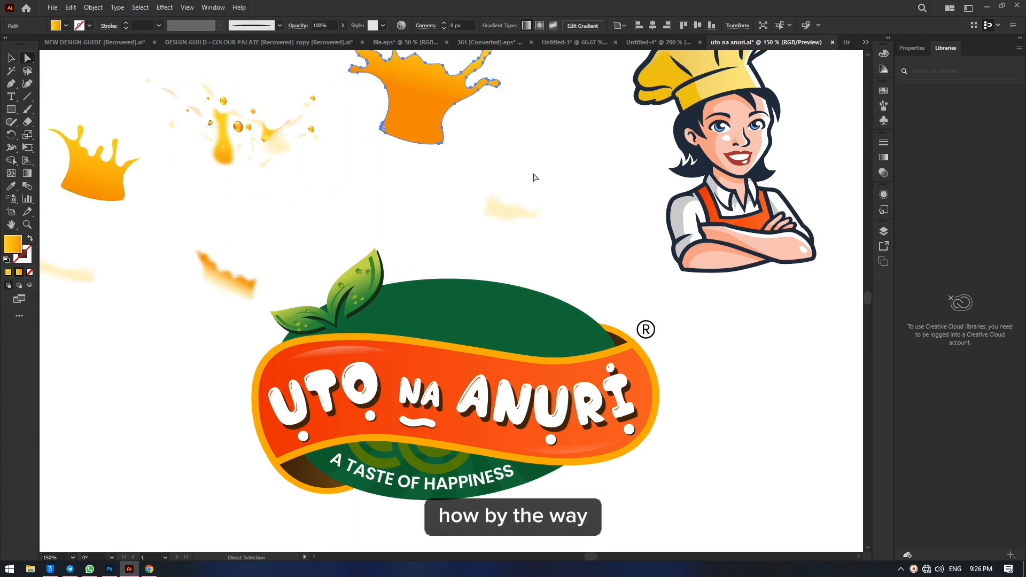
# Step: Undo the splash separation and the chef and splash moves, and deselect everything
pyautogui.hotkey('ctrl', 'z')
pyautogui.hotkey('ctrl', 'z')
pyautogui.hotkey('ctrl', 'z')
pyautogui.hotkey('ctrl', 'z')
pyautogui.hotkey('ctrl', 'z')
pyautogui.hotkey('ctrl', 'z')
pyautogui.hotkey('ctrl', 'z')
pyautogui.hotkey('ctrl', 'z')
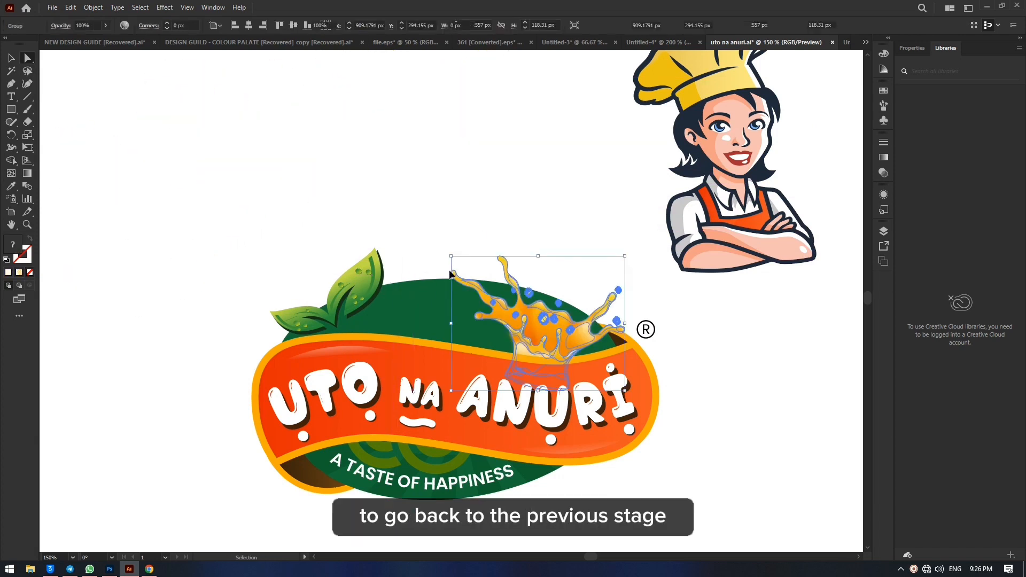
pyautogui.hotkey('ctrl', 'z')
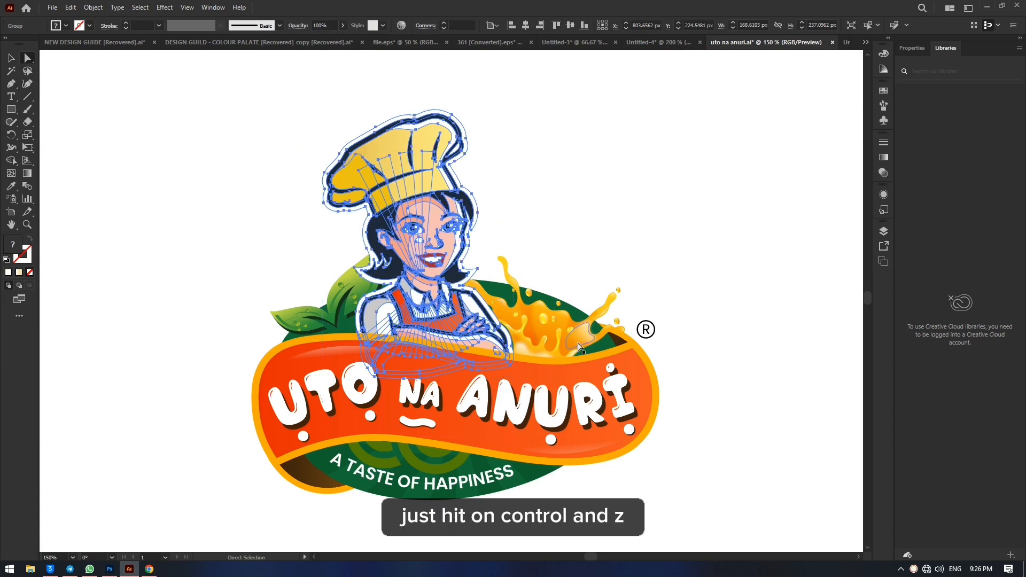
pyautogui.click(659, 195)
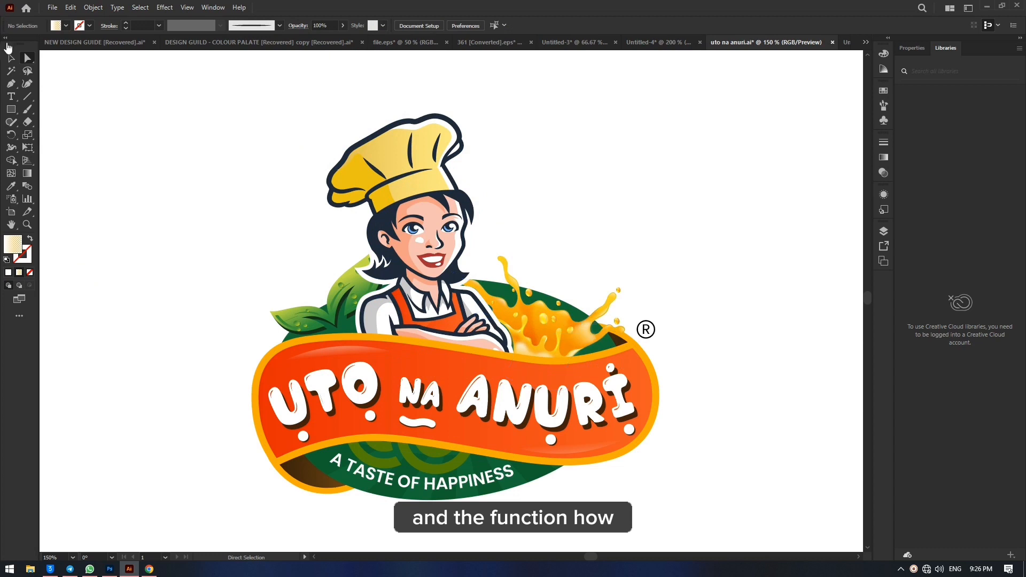
# Step: Using the Selection tool, nudge the whole juice splash group slightly to the left
pyautogui.click(11, 57)
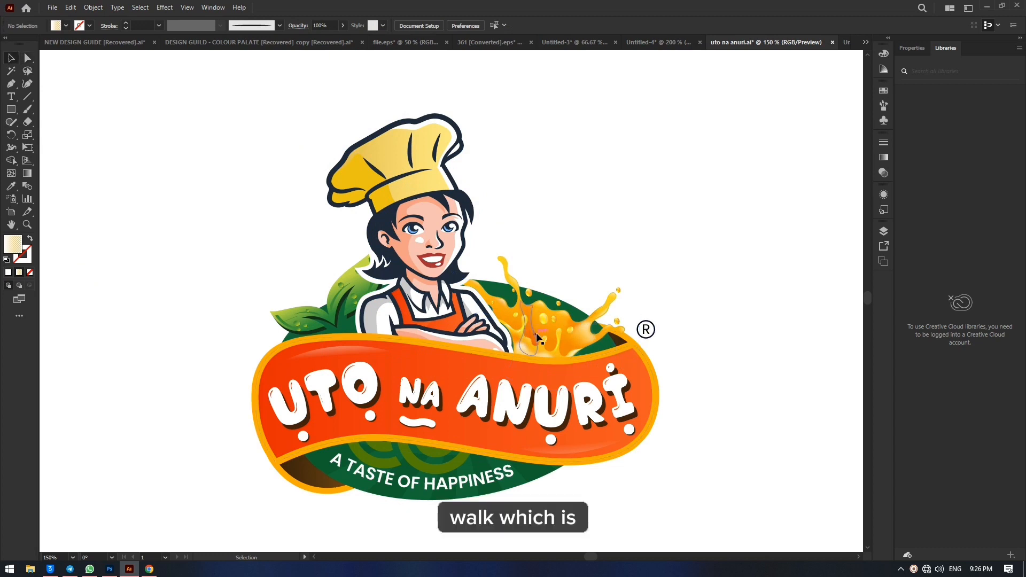
pyautogui.moveTo(531, 334)
pyautogui.mouseDown()
pyautogui.moveTo(641, 162)
pyautogui.moveTo(575, 276)
pyautogui.moveTo(528, 293)
pyautogui.moveTo(524, 334)
pyautogui.mouseUp()
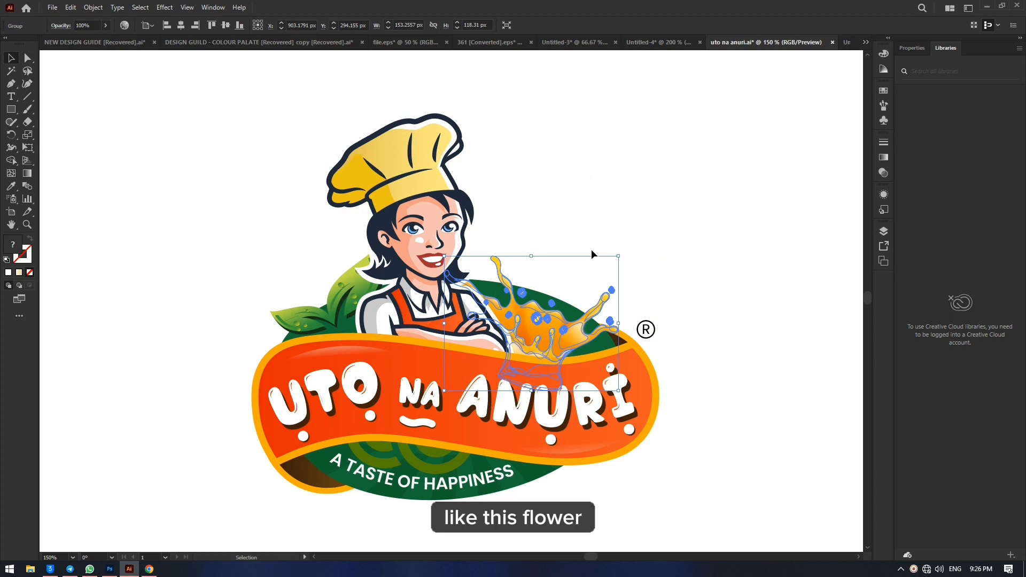
# Step: Move the leaf group out to the upper left using the Selection tool, and try repositioning part of it with Direct Selection
pyautogui.moveTo(357, 285); pyautogui.dragTo(178, 215)
pyautogui.click(150, 128)
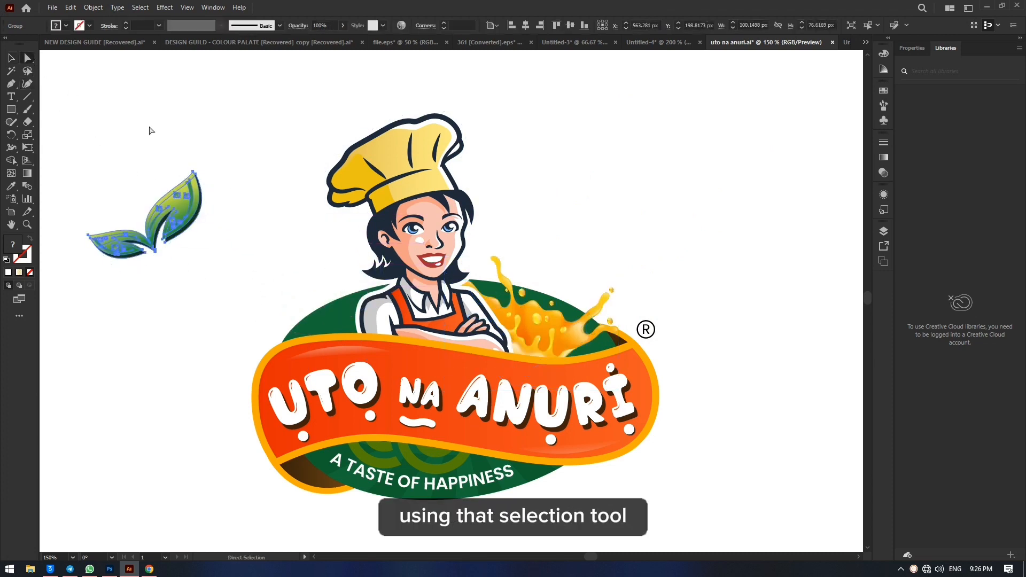
pyautogui.press('a')
pyautogui.moveTo(182, 212); pyautogui.dragTo(335, 125)
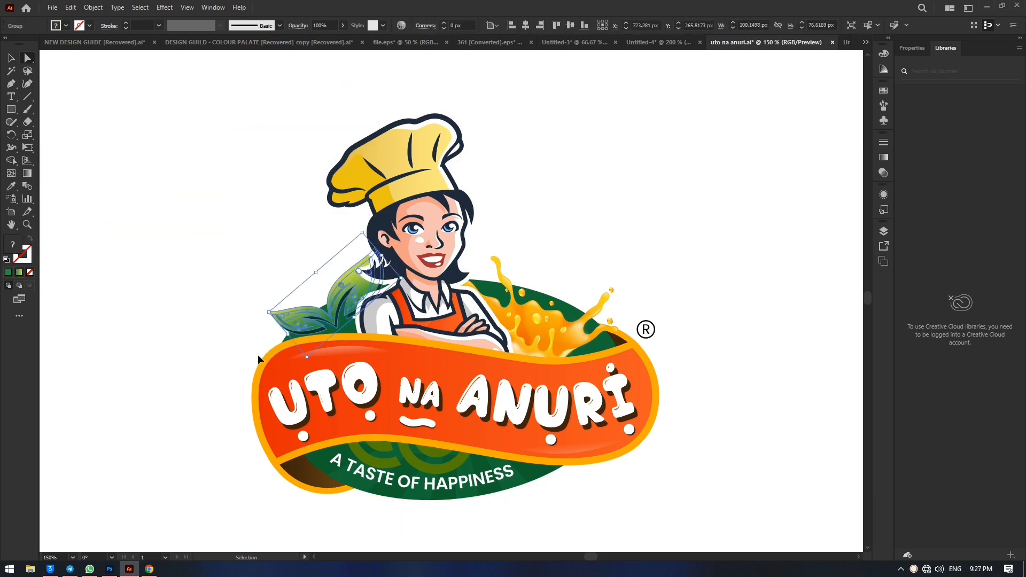
pyautogui.click(609, 236)
# Step: Raise only the white letter N of ANURI with Direct Selection, and shift the whole white title text up and left with the Selection tool
pyautogui.moveTo(522, 421); pyautogui.dragTo(566, 359)
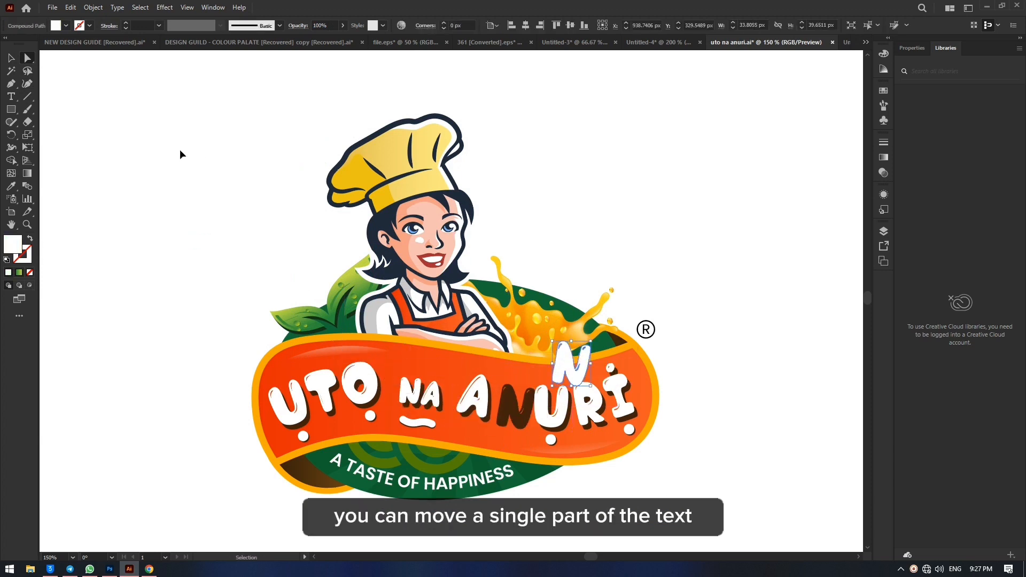
pyautogui.click(13, 60)
pyautogui.click(213, 194)
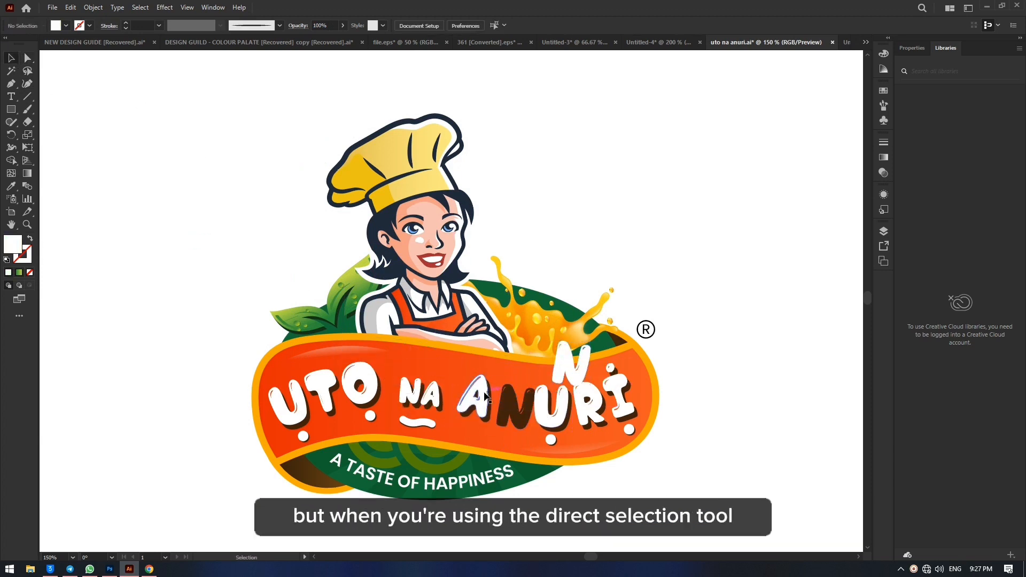
pyautogui.moveTo(481, 403); pyautogui.dragTo(440, 389)
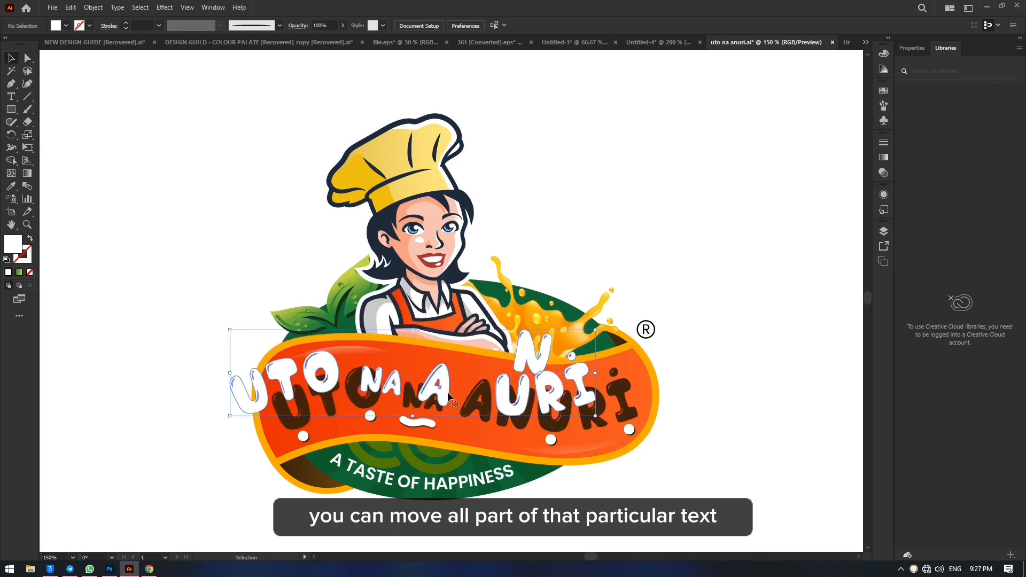
# Step: Undo the moves of the title text and the letter N, and clear the selection
pyautogui.hotkey('ctrl', 'z')
pyautogui.hotkey('ctrl', 'z')
pyautogui.click(754, 223)
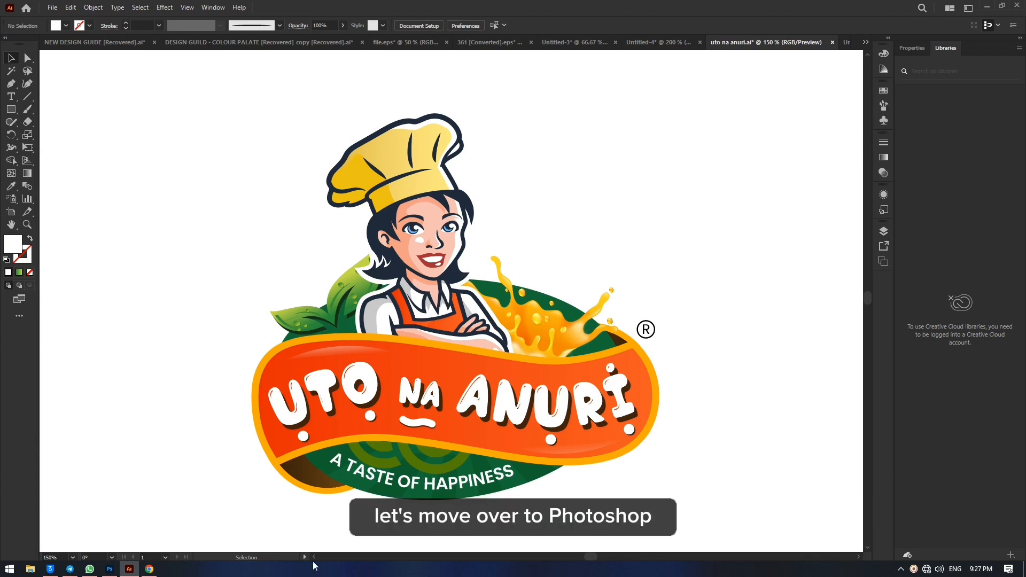
# Step: Switch to Photoshop and select the arrow inside the green Follow button of the client testimonials design
pyautogui.click(110, 569)
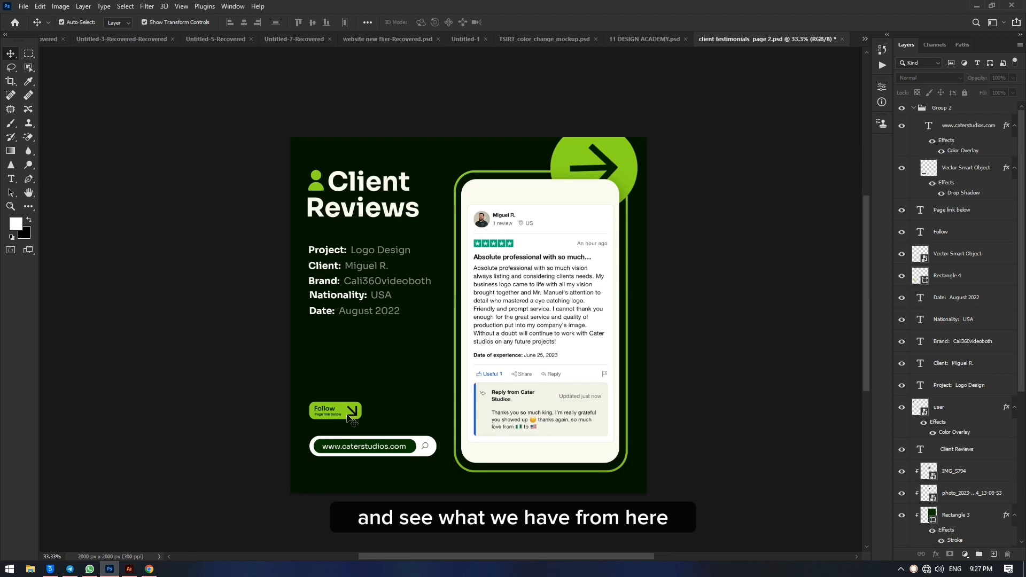
pyautogui.hotkey('ctrl', '+')
pyautogui.hotkey('ctrl', '+')
pyautogui.scroll(-2, 186, 322)
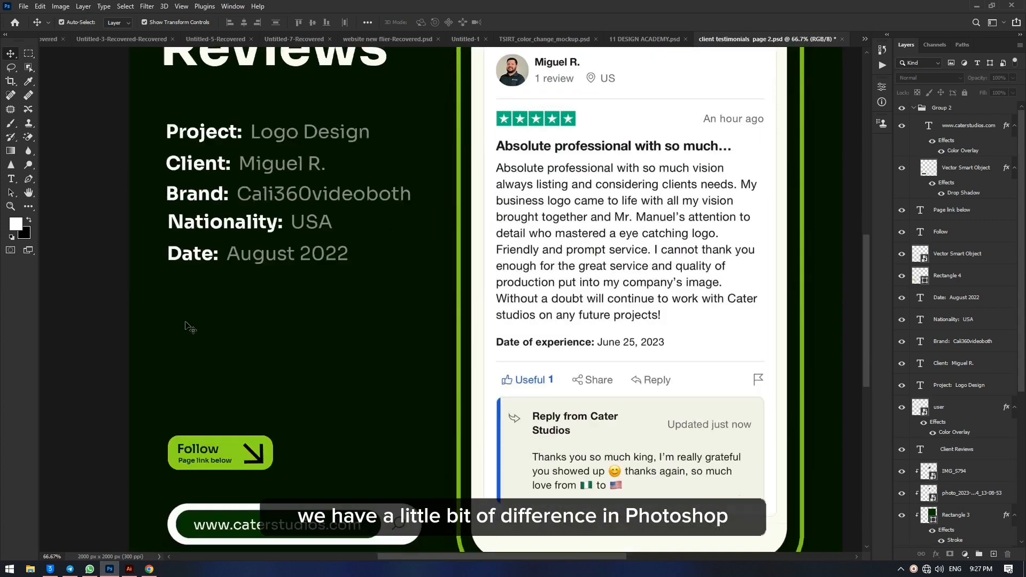
pyautogui.scroll(-1, 190, 327)
pyautogui.scroll(-1, 190, 327)
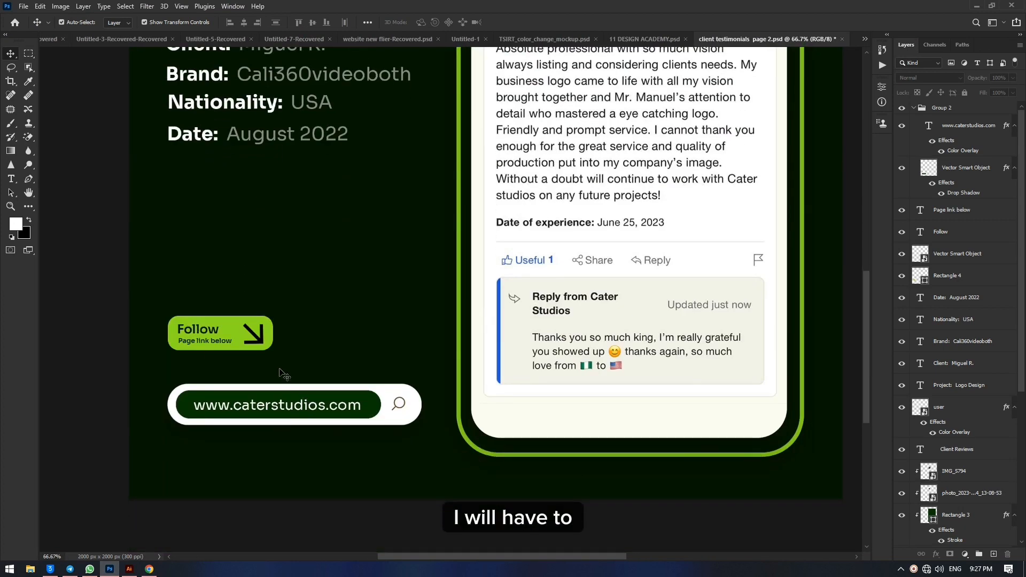
pyautogui.click(254, 335)
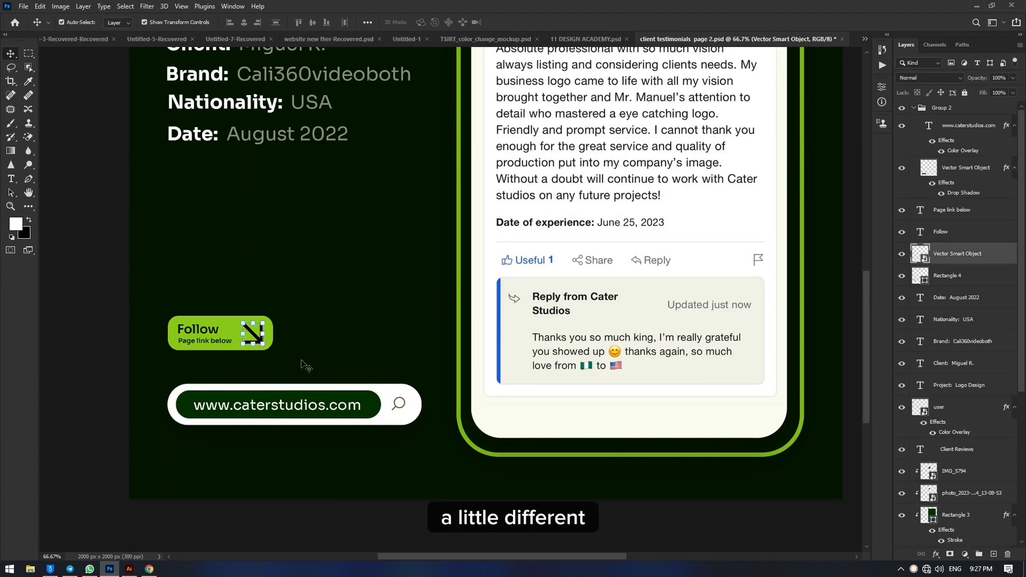
pyautogui.hotkey('ctrl', '+')
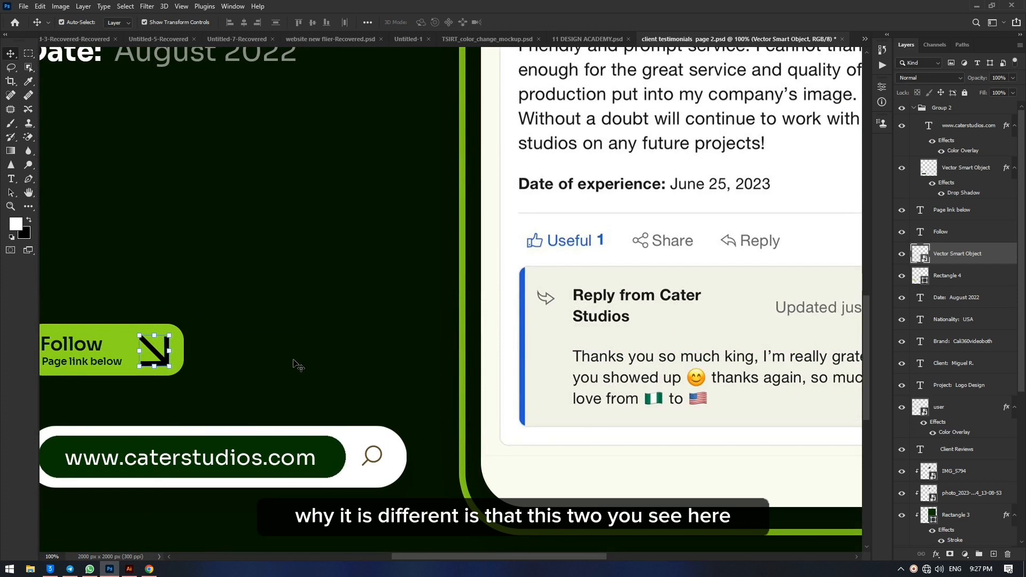
pyautogui.hscroll(-3, 294, 361)
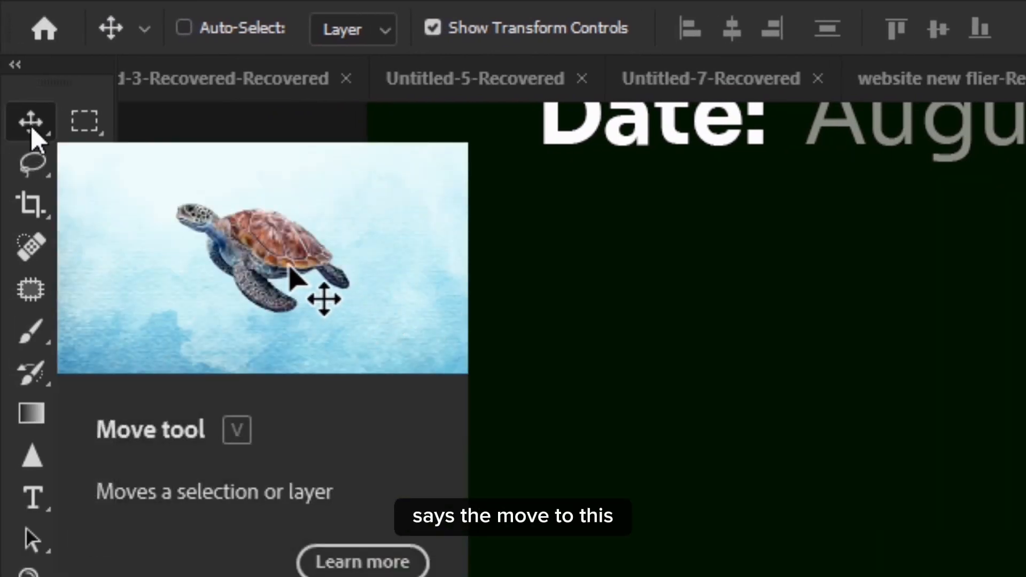
# Step: Using the Move tool, move only the Follow button's green rectangle upward, undo the move, and deselect it
pyautogui.press('ctrl')
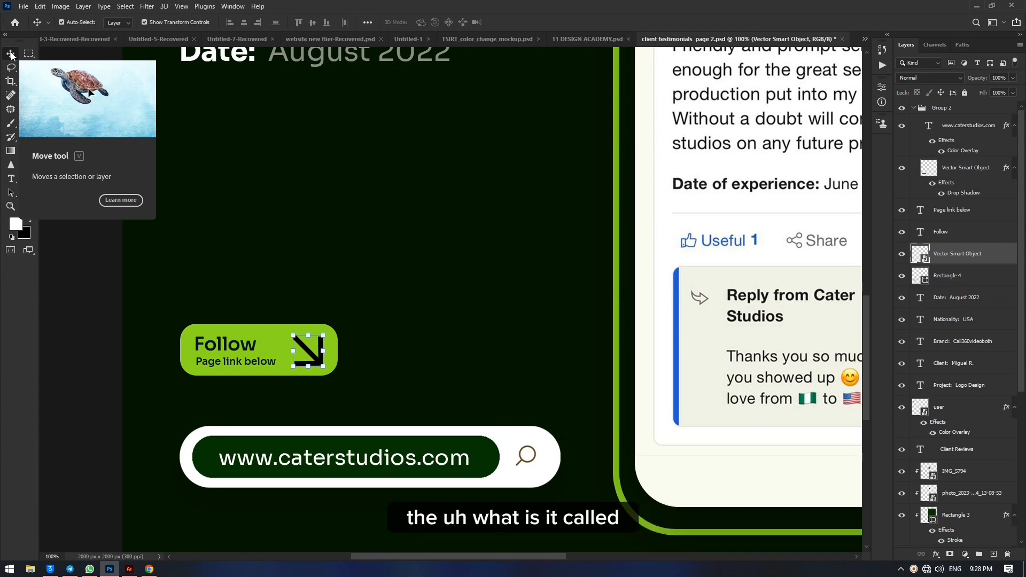
pyautogui.scroll(1, 310, 378)
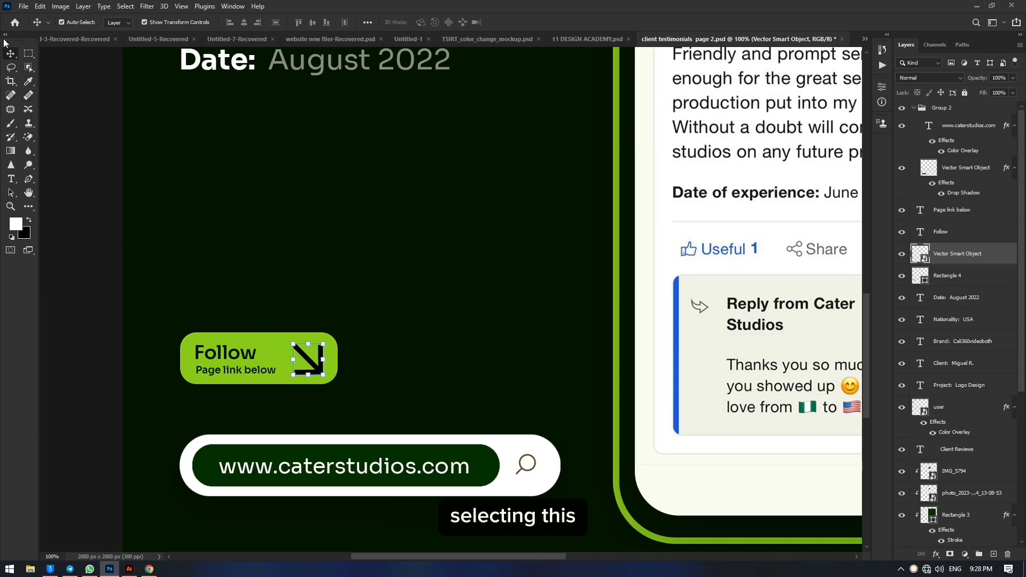
pyautogui.click(370, 366)
pyautogui.moveTo(277, 339); pyautogui.dragTo(286, 223)
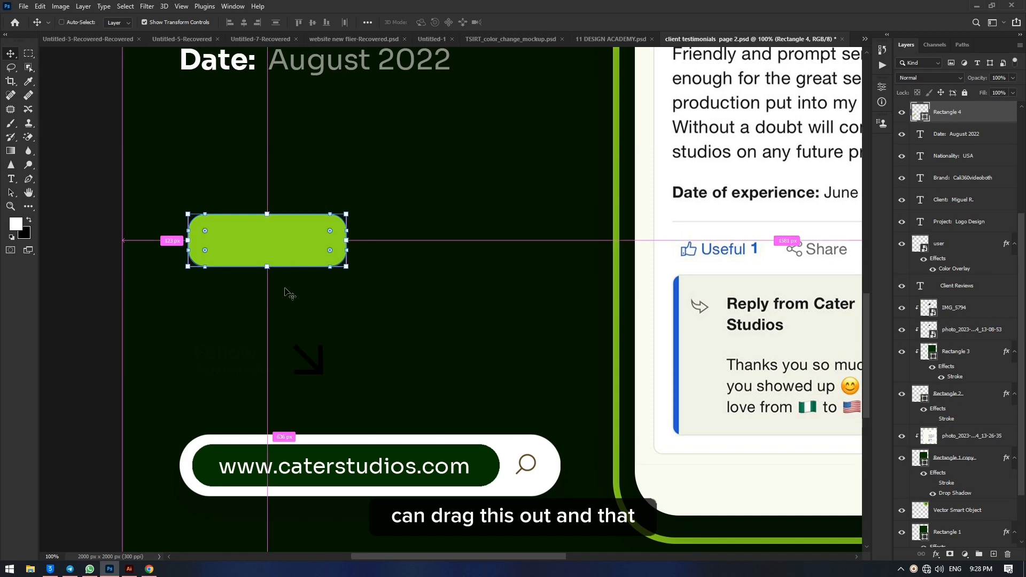
pyautogui.hotkey('ctrl', 'z')
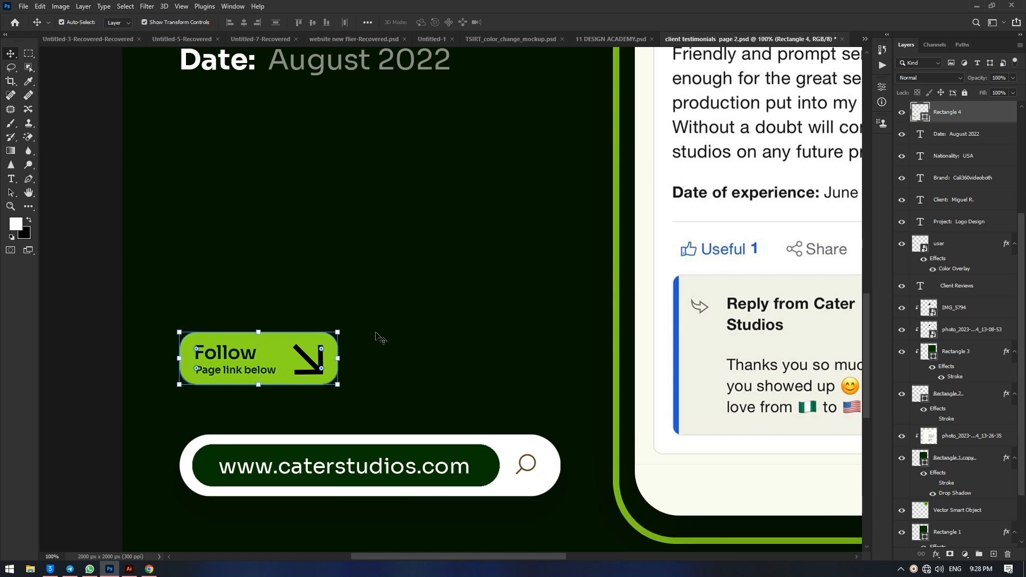
pyautogui.click(77, 238)
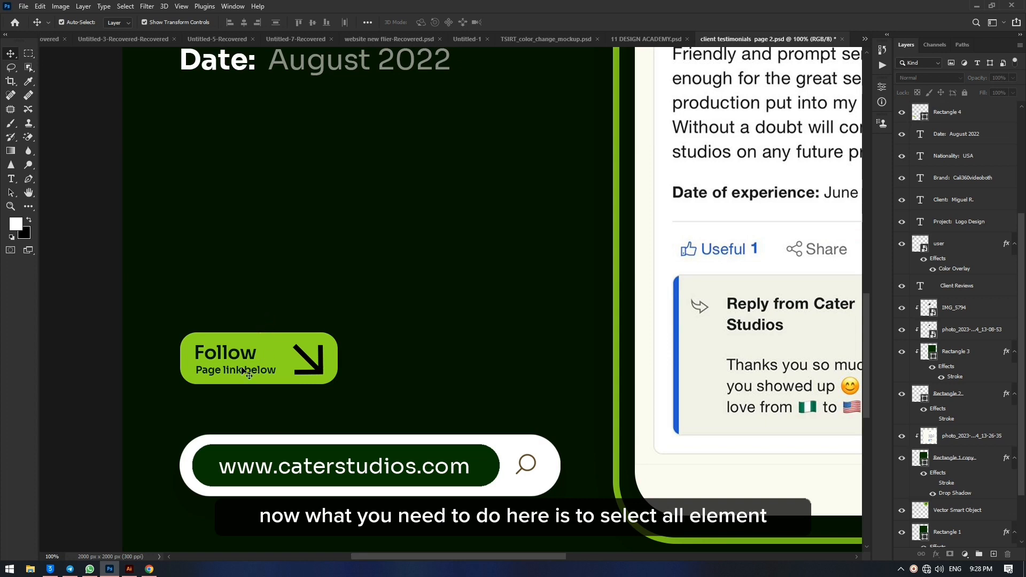
# Step: Select the Follow button's "Page link below" text and arrow together at 66.7% zoom
pyautogui.hotkey('ctrl', '+')
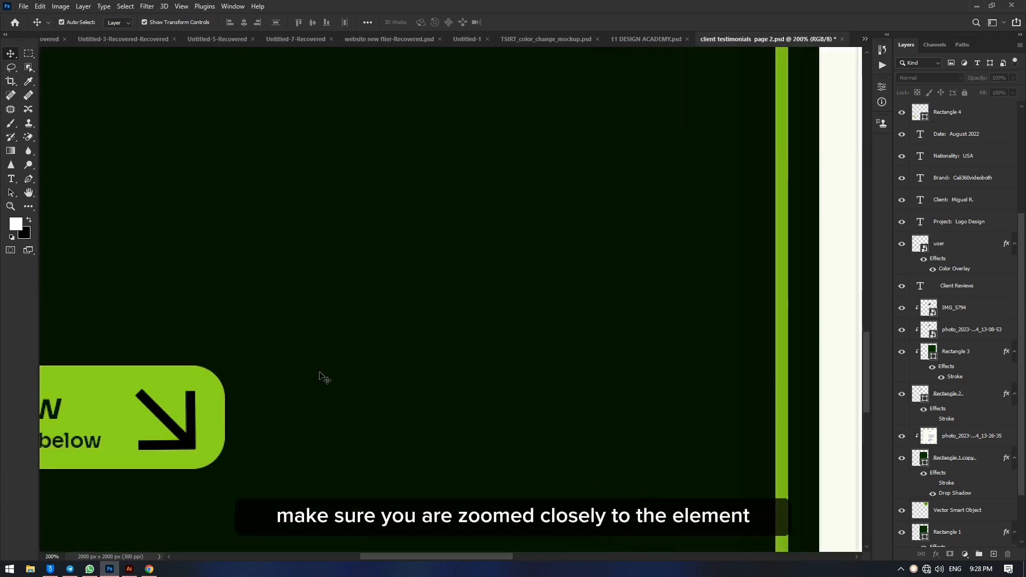
pyautogui.hscroll(-10, 320, 373)
pyautogui.hscroll(-3, 325, 377)
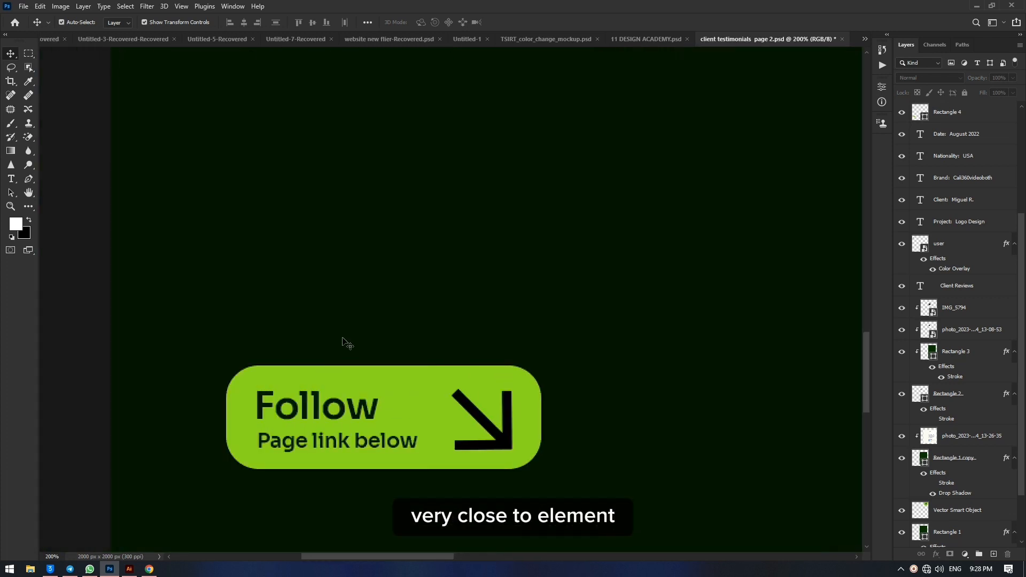
pyautogui.scroll(-3, 345, 342)
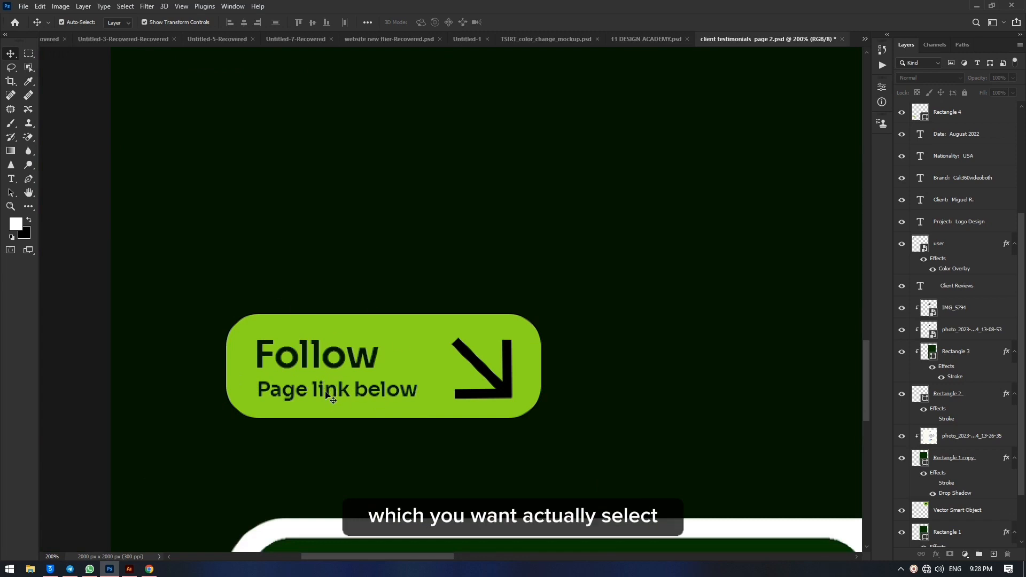
pyautogui.hotkey('ctrl', '-')
pyautogui.hotkey('ctrl', '-')
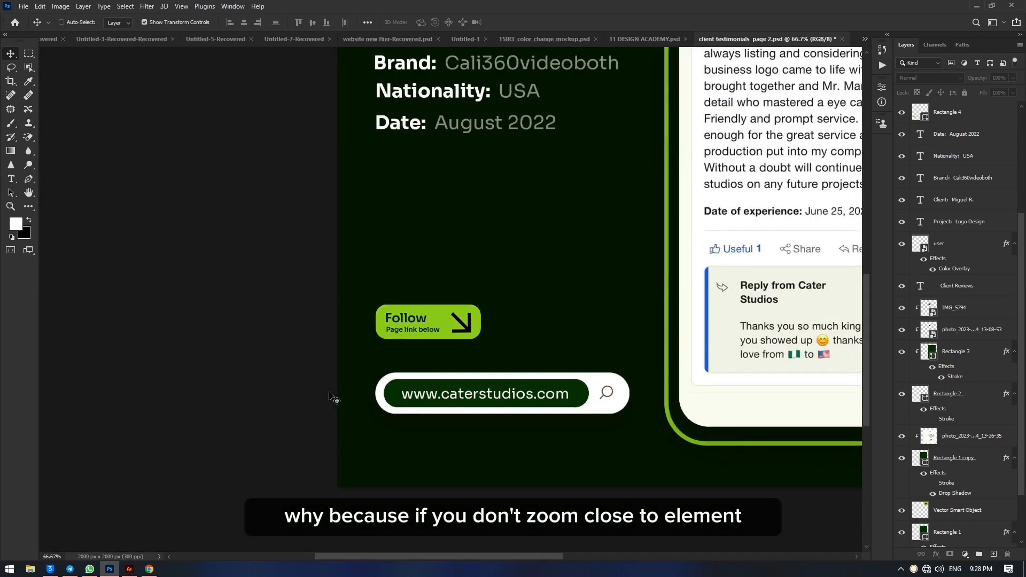
pyautogui.click(429, 331)
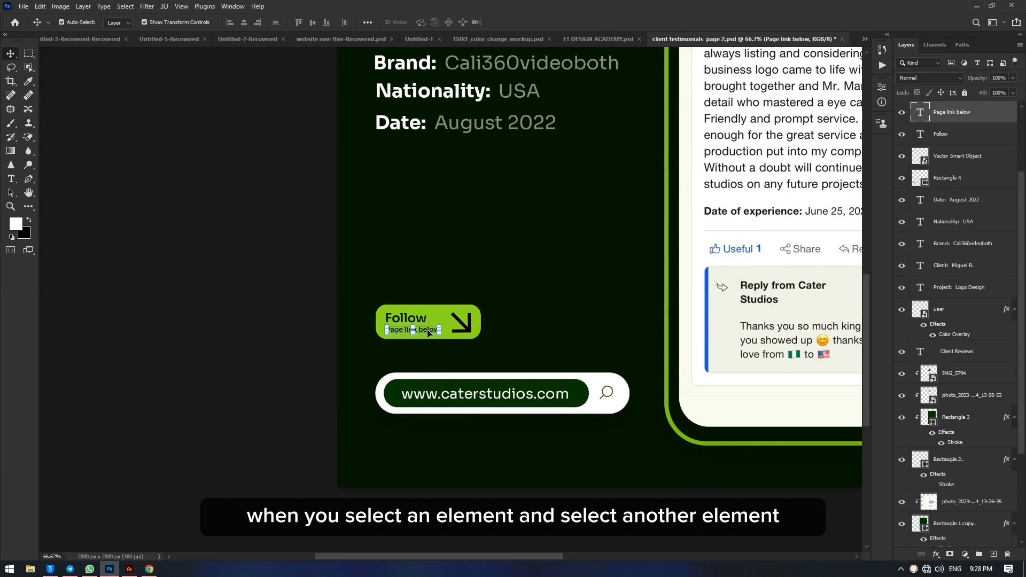
pyautogui.keyDown('shift'); pyautogui.click(471, 334); pyautogui.keyUp('shift')
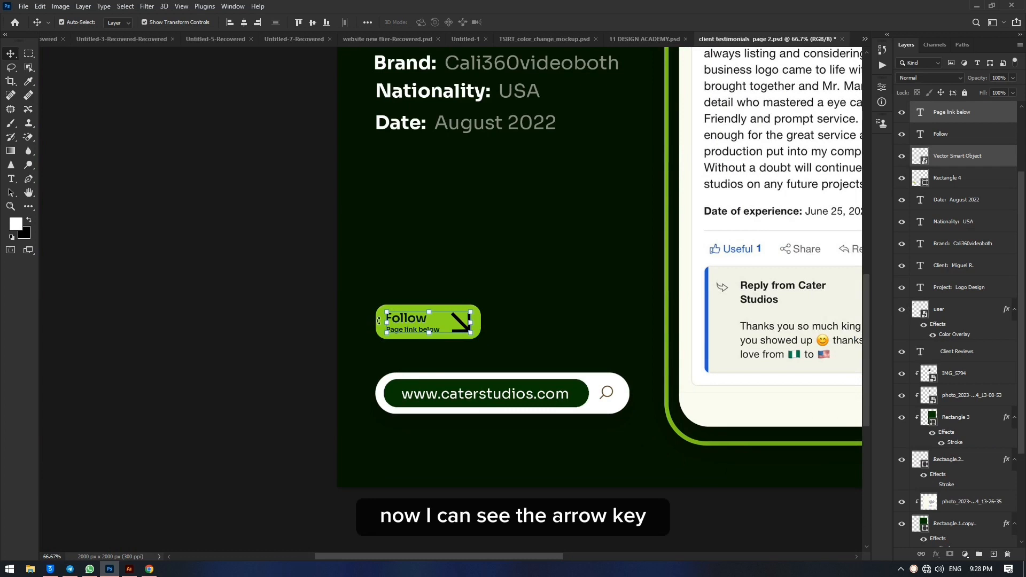
# Step: Select the Follow button's green rectangle from a closer view, and clear the selection
pyautogui.press('ctrl')
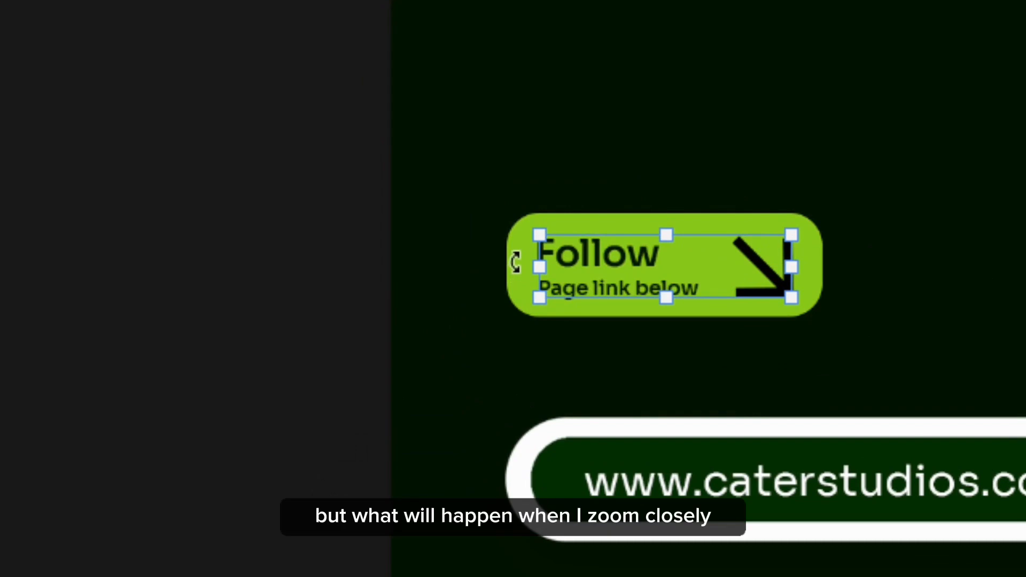
pyautogui.hotkey('ctrl', '+')
pyautogui.hotkey('ctrl', '+')
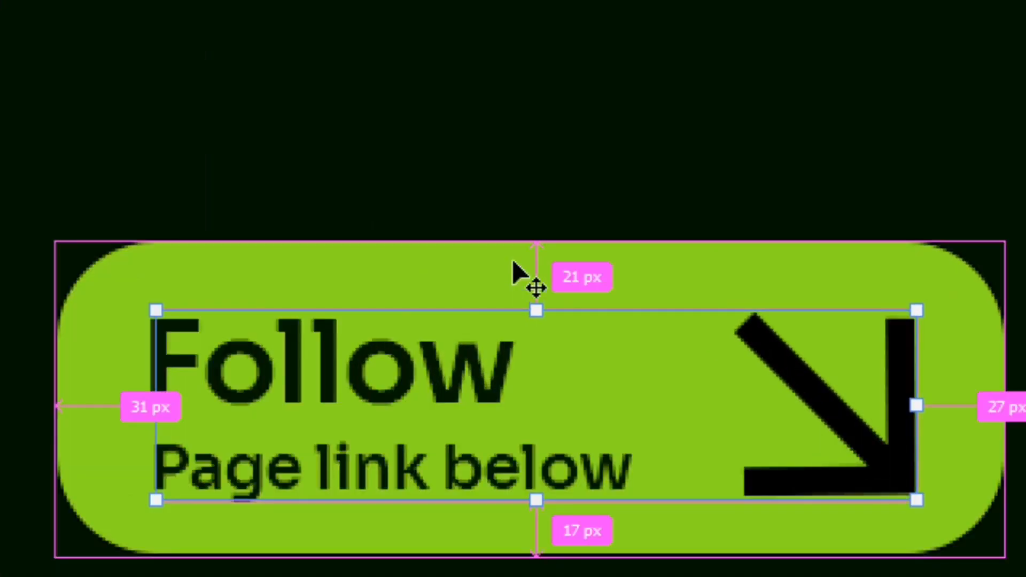
pyautogui.click(91, 293)
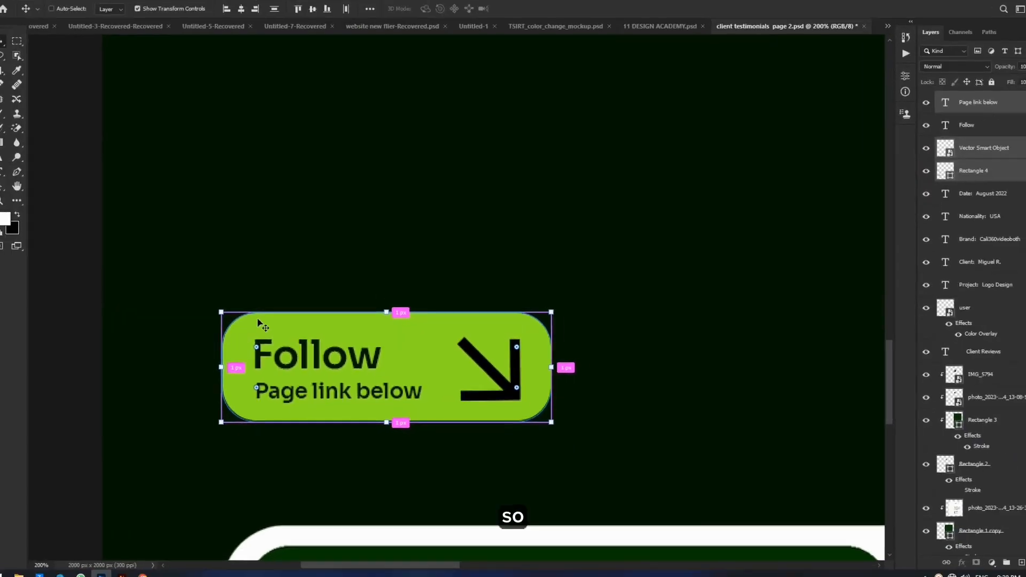
pyautogui.click(186, 290)
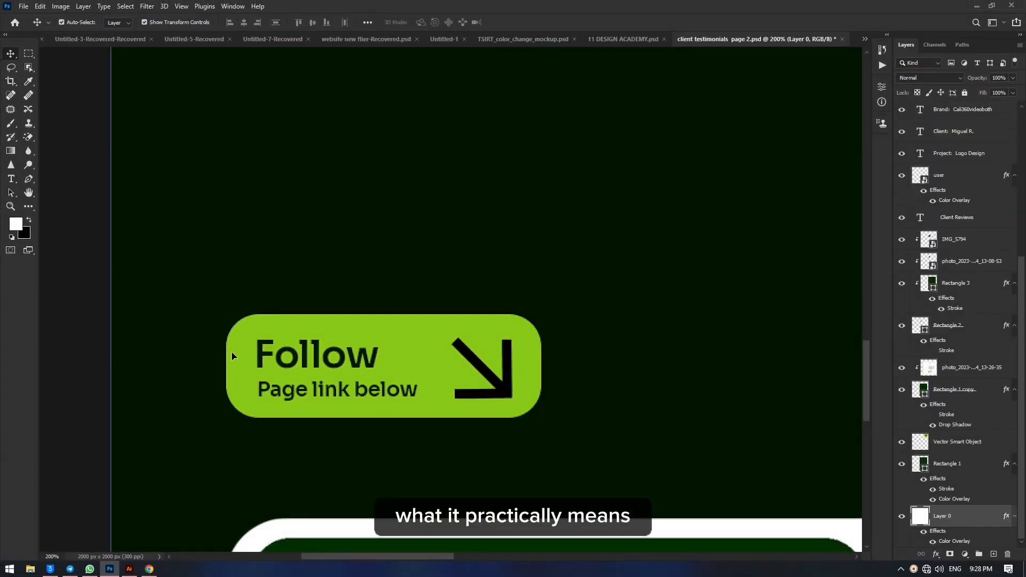
pyautogui.click(87, 262)
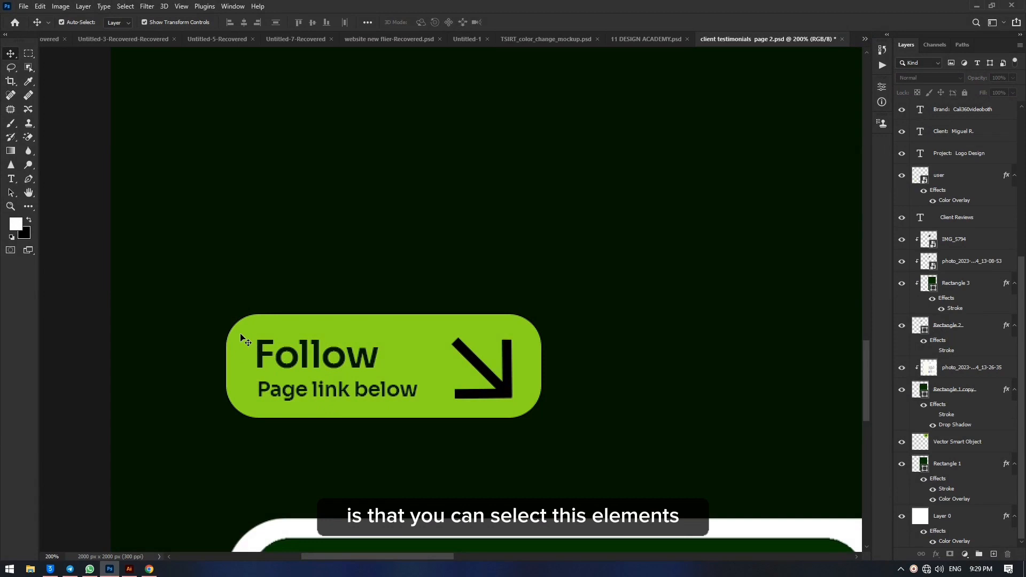
# Step: Select the Follow button's green rectangle, both text layers and arrow together, and move them slightly up and left
pyautogui.click(243, 340)
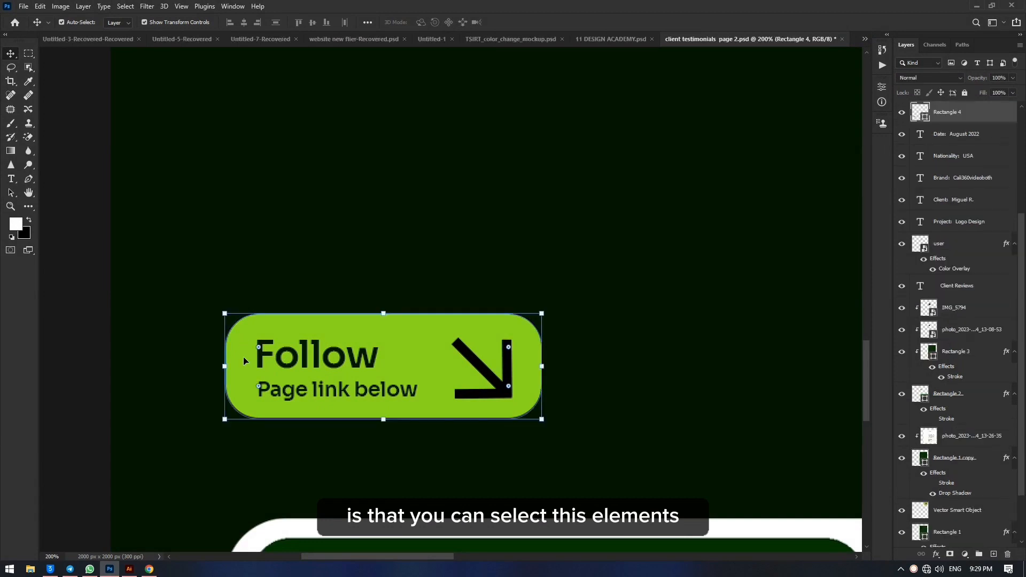
pyautogui.keyDown('shift'); pyautogui.click(291, 352); pyautogui.keyUp('shift')
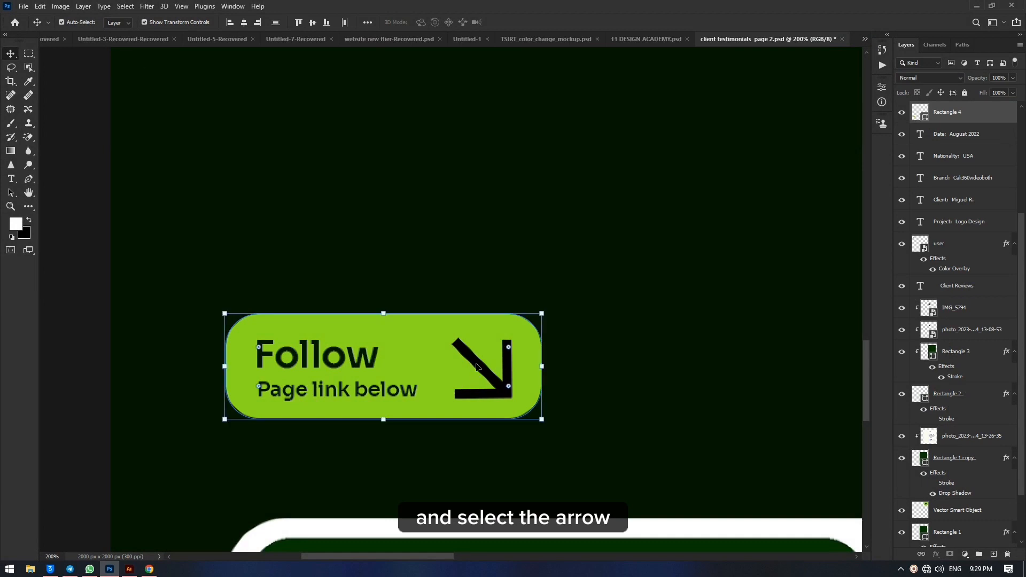
pyautogui.moveTo(351, 342)
pyautogui.mouseDown()
pyautogui.moveTo(414, 297)
pyautogui.moveTo(368, 341)
pyautogui.moveTo(374, 352)
pyautogui.moveTo(358, 329)
pyautogui.moveTo(354, 350)
pyautogui.mouseUp()
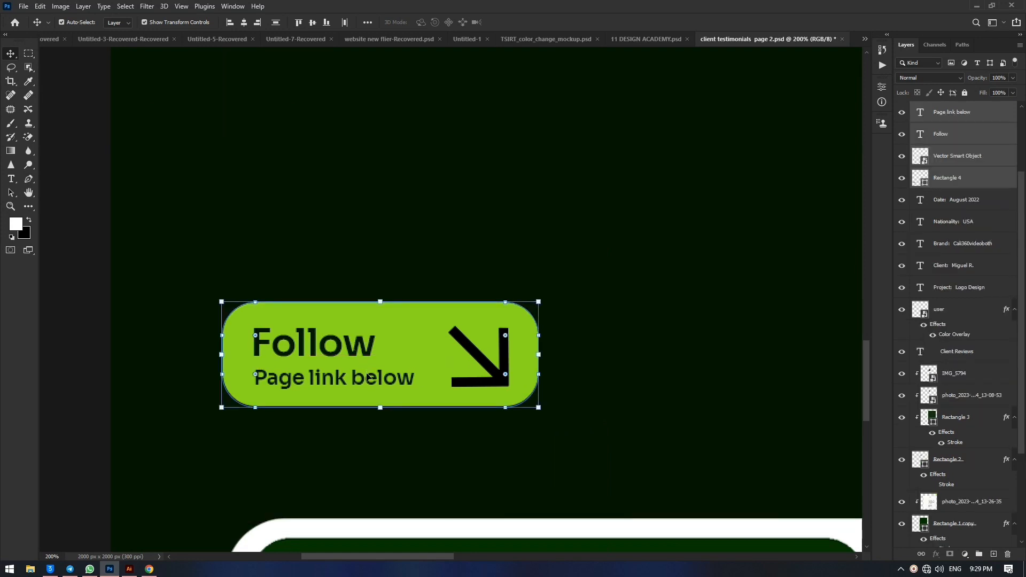
# Step: Group the Follow button's four selected layers
pyautogui.press('ctrl')
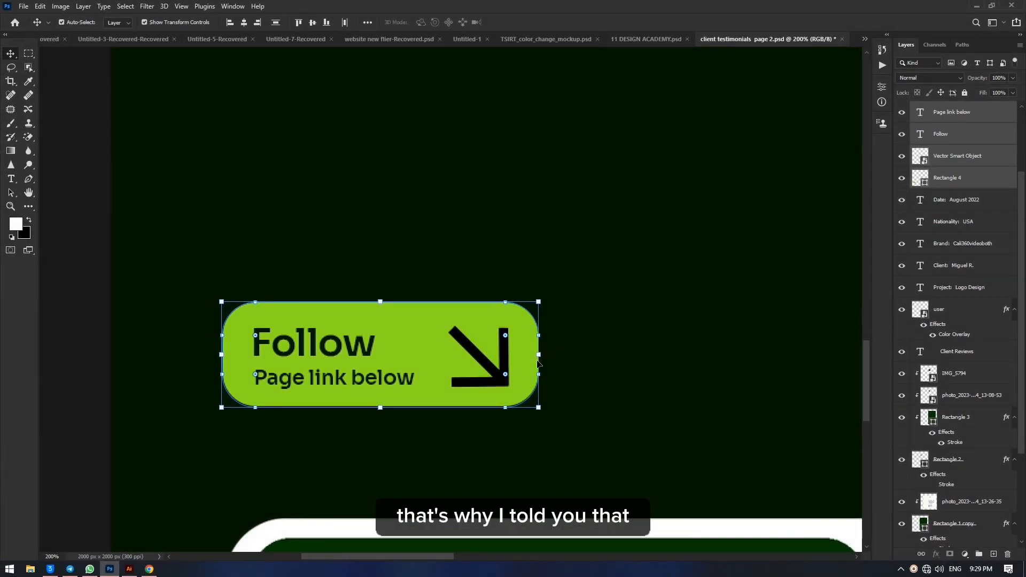
pyautogui.press('ctrl')
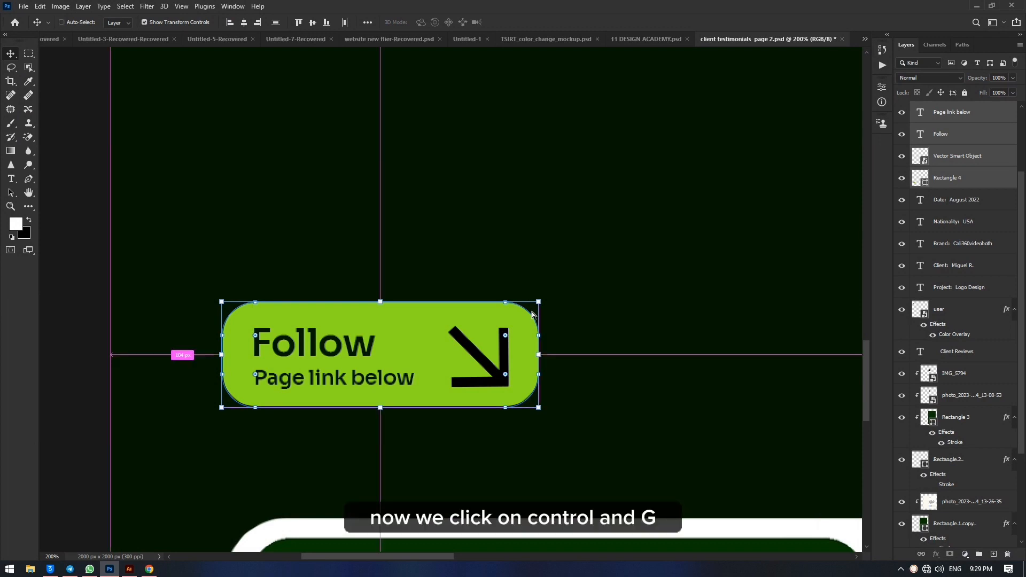
pyautogui.hotkey('ctrl', 'g')
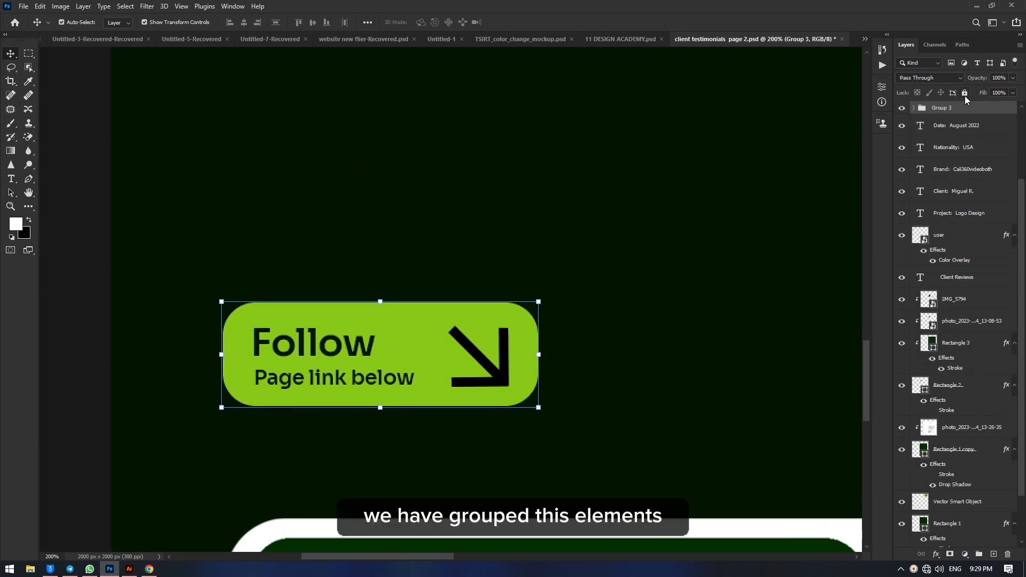
# Step: Deselect the new group, try to move the Follow button upward on the canvas, and undo the move
pyautogui.click(71, 221)
pyautogui.moveTo(398, 324); pyautogui.dragTo(398, 193)
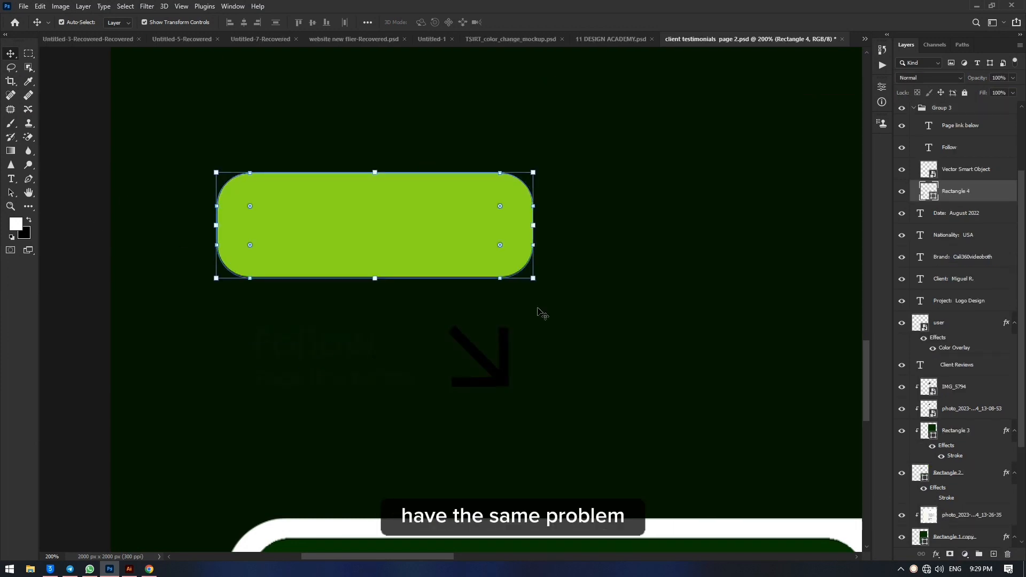
pyautogui.hotkey('ctrl', 'z')
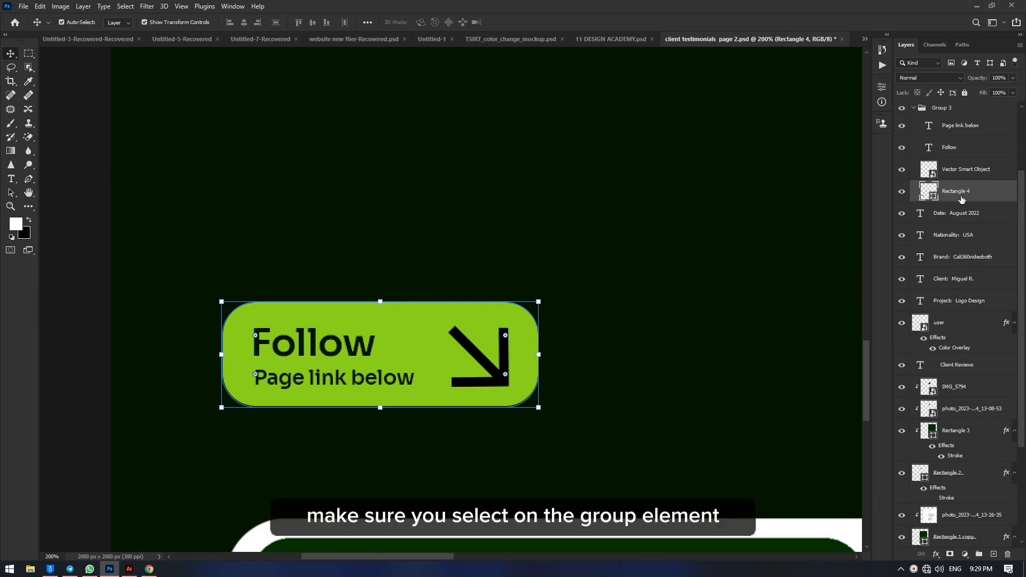
# Step: Select Group 3 in the layer list, try to move it upward from inside the green rectangle, and undo the move
pyautogui.scroll(3, 960, 193)
pyautogui.scroll(1, 960, 201)
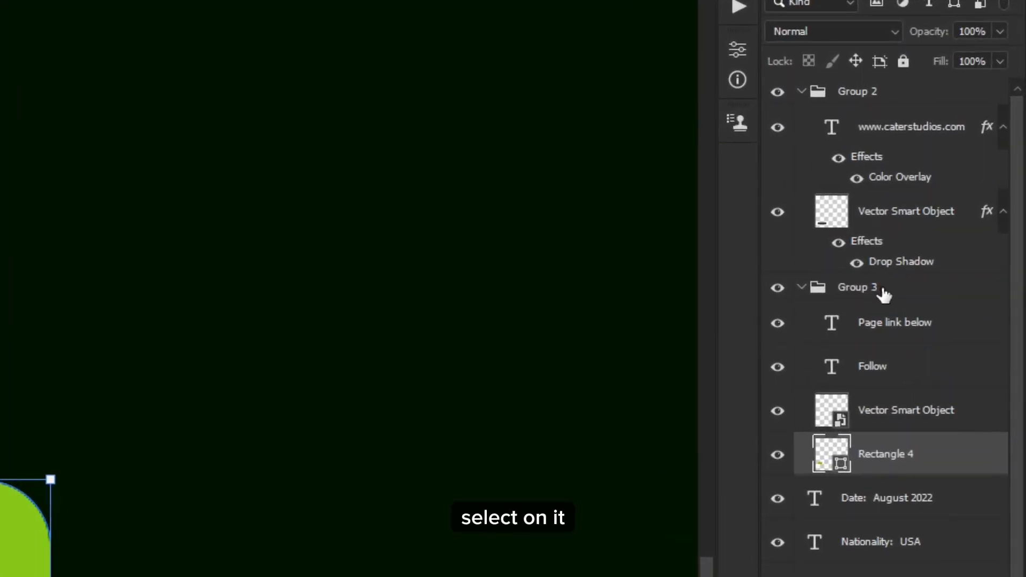
pyautogui.click(880, 287)
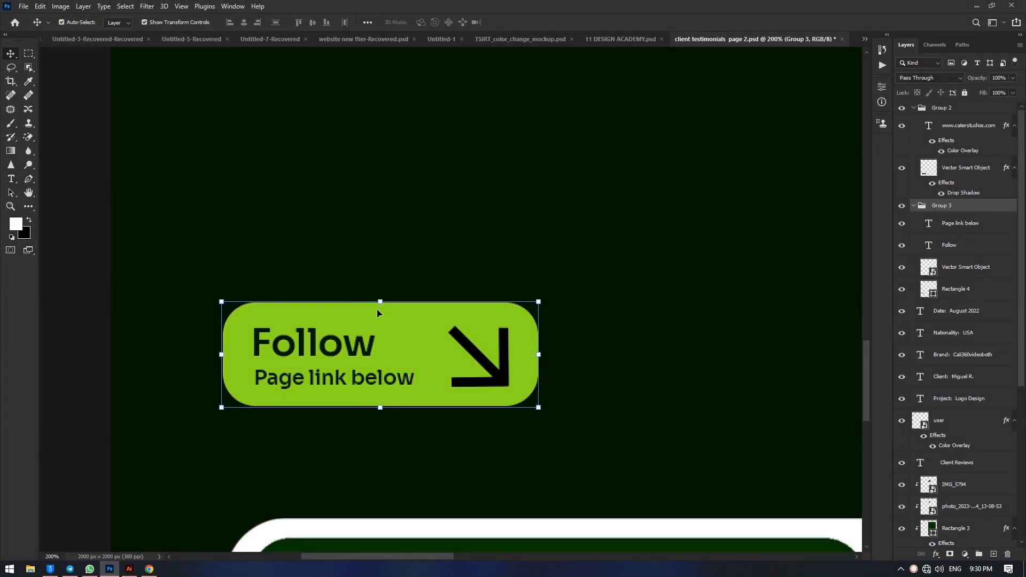
pyautogui.moveTo(377, 313); pyautogui.dragTo(393, 232)
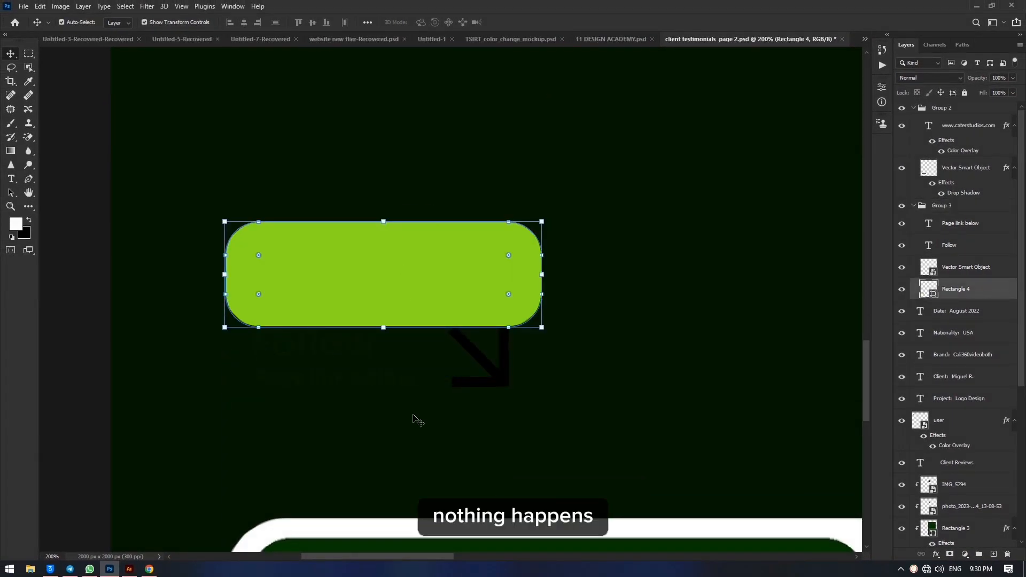
pyautogui.hotkey('ctrl', 'z')
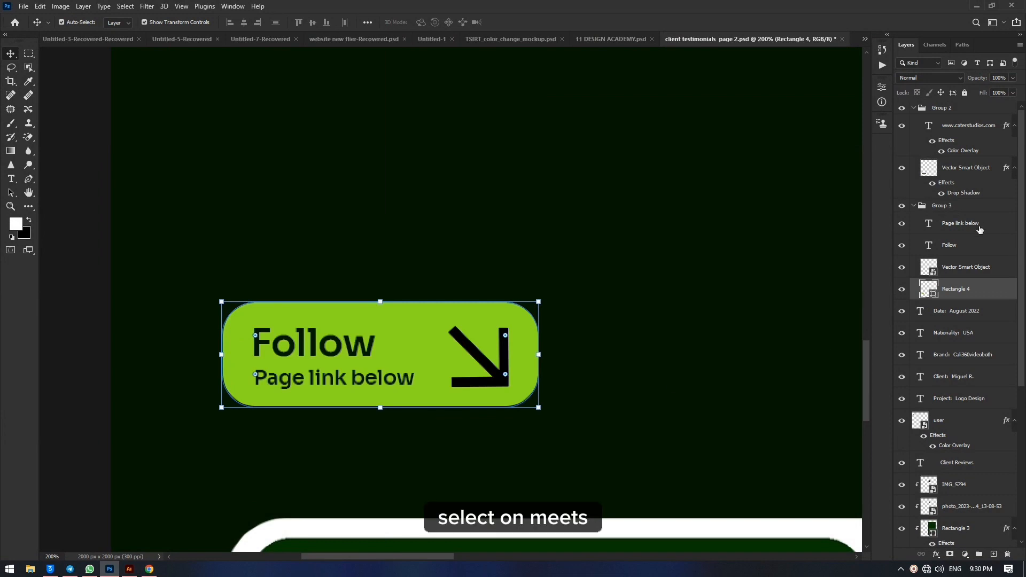
# Step: Select the Follow button's group, Group 3, scale it to 99.09%, and reposition it slightly lower on the canvas
pyautogui.click(965, 207)
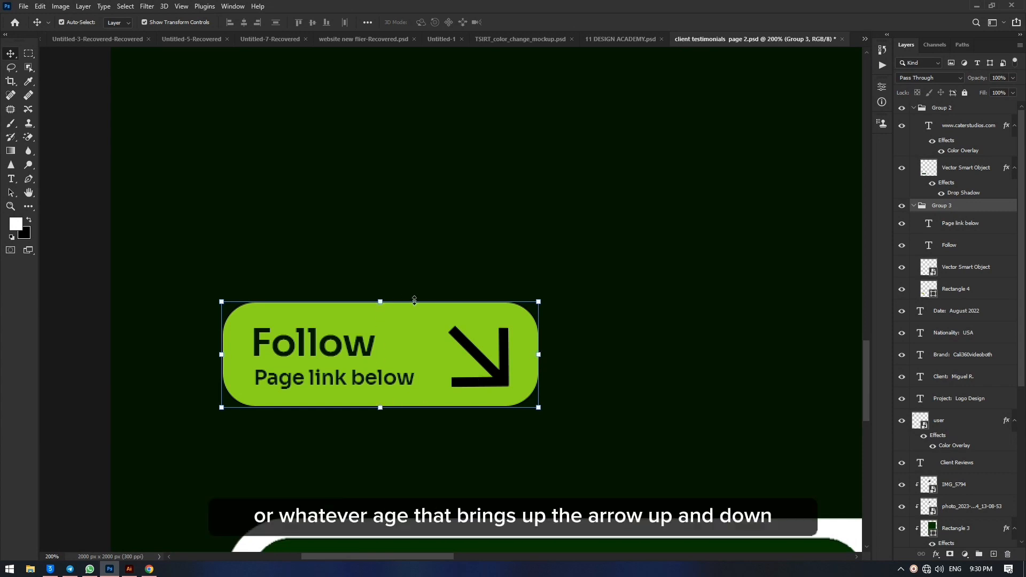
pyautogui.press('ctrl')
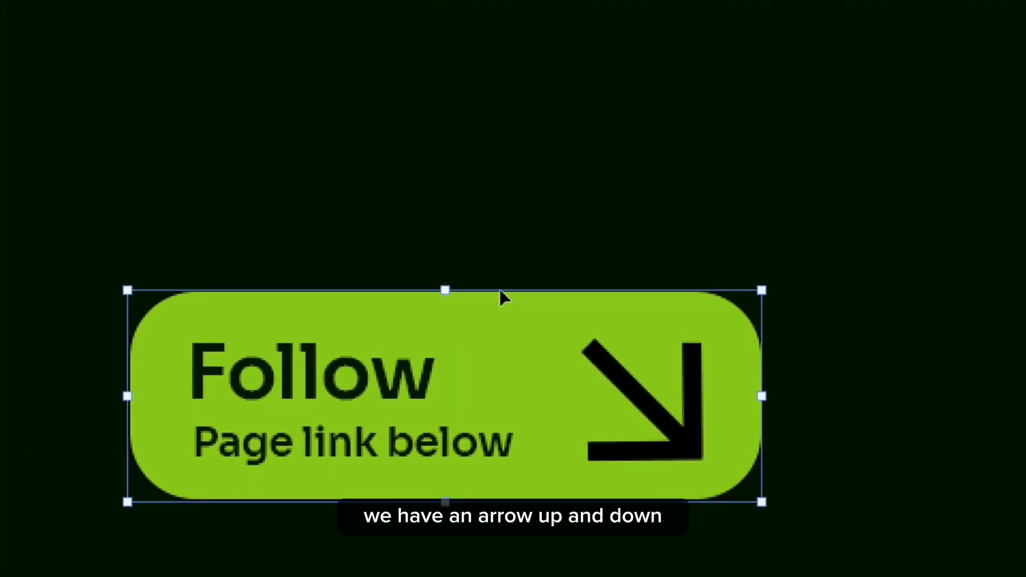
pyautogui.press('ctrl')
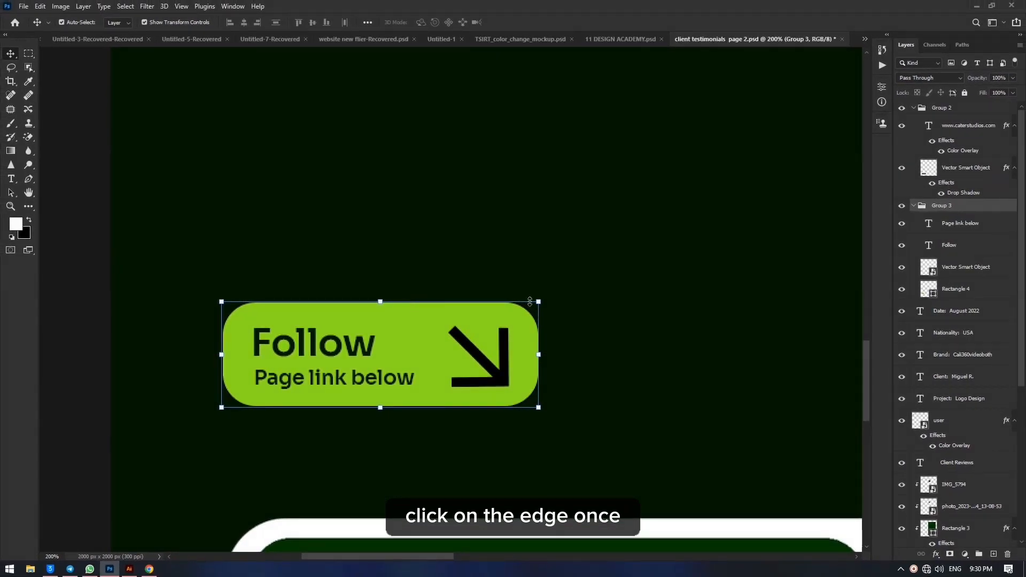
pyautogui.moveTo(538, 301); pyautogui.dragTo(535, 302)
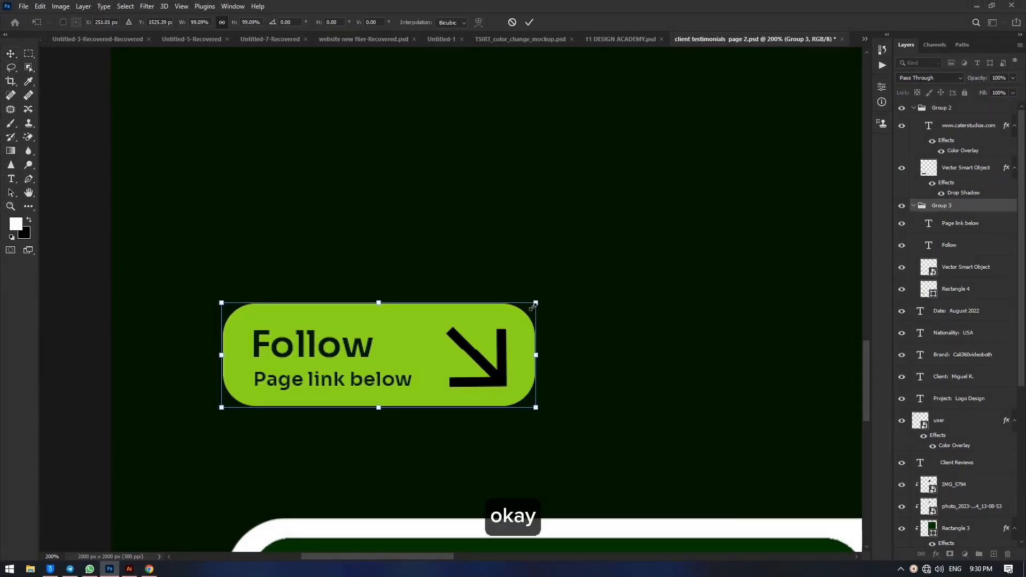
pyautogui.moveTo(396, 348); pyautogui.dragTo(435, 270)
# Step: Deselect the group, try to move the Follow button directly on the canvas, and undo the move
pyautogui.click(78, 265)
pyautogui.click(428, 338)
pyautogui.hotkey('ctrl', 'z')
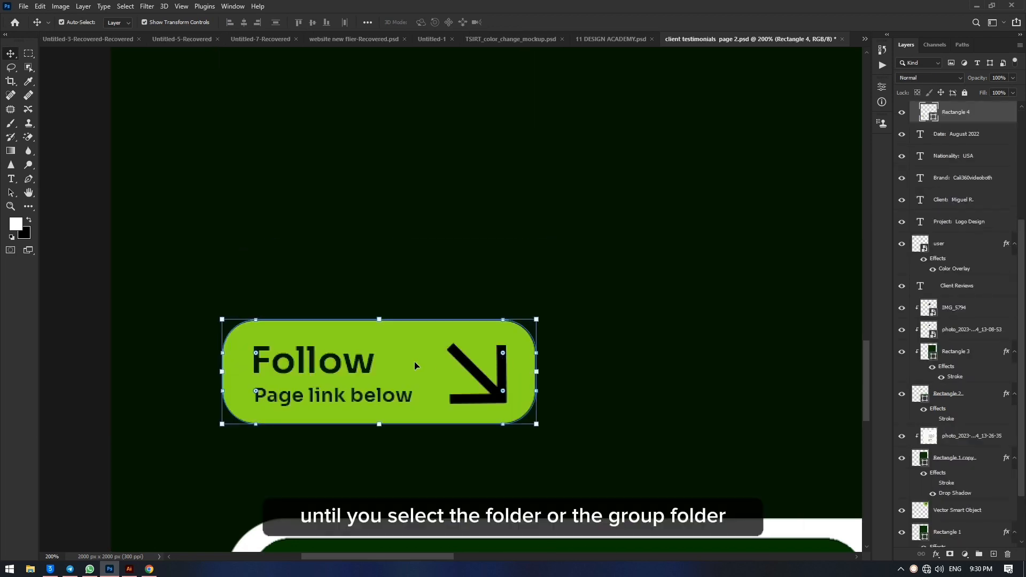
# Step: Move the whole Follow button group with a transform to about X 263 px, Y 1548 px, apply it, and clear the selection
pyautogui.scroll(3, 993, 130)
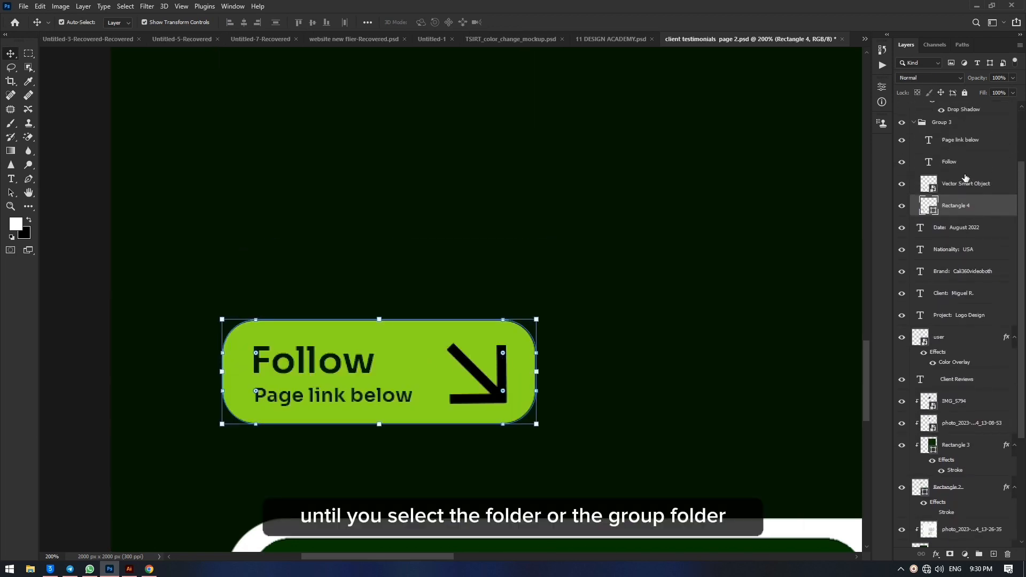
pyautogui.click(965, 125)
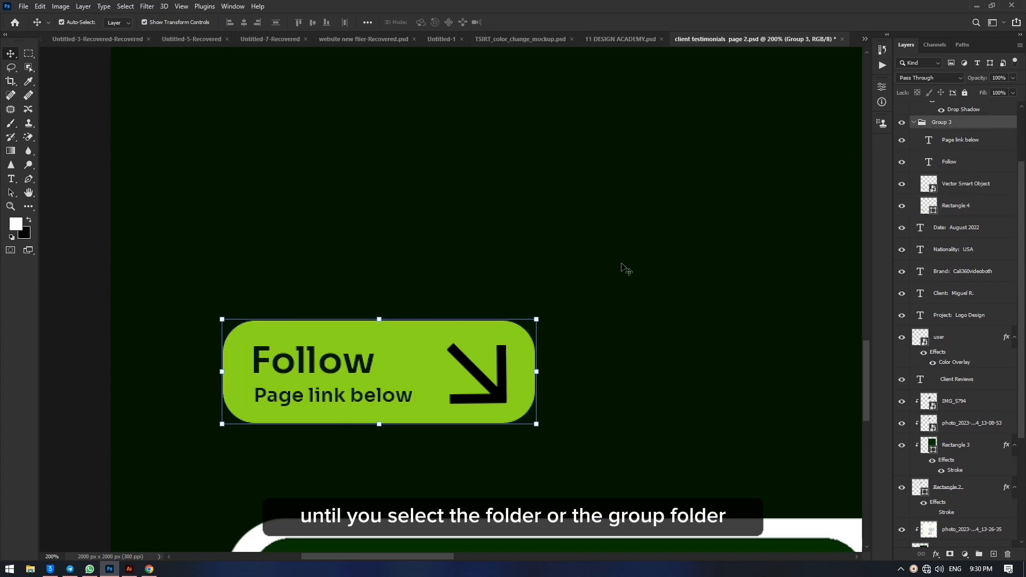
pyautogui.click(382, 319)
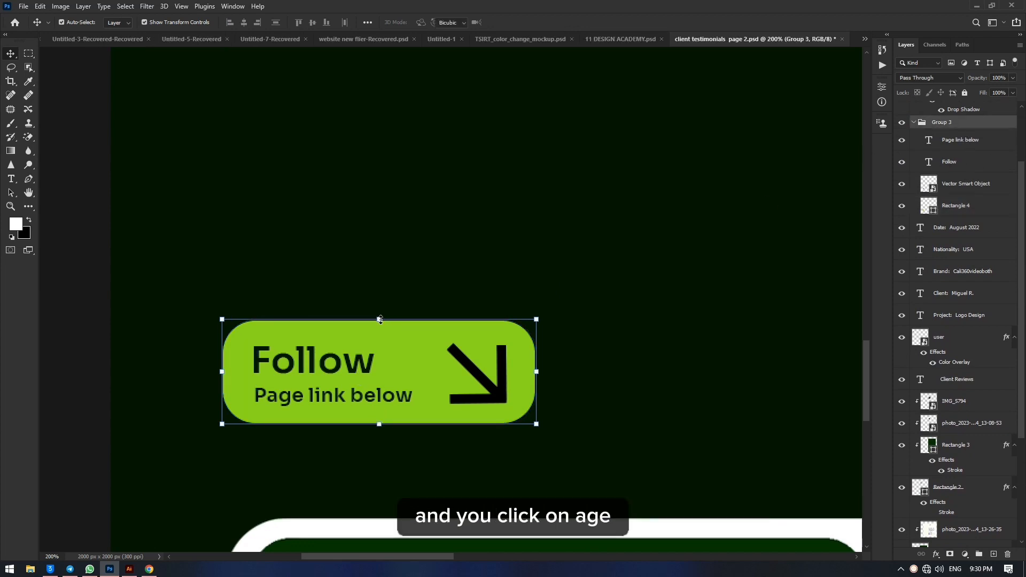
pyautogui.moveTo(406, 379)
pyautogui.mouseDown()
pyautogui.moveTo(390, 340)
pyautogui.moveTo(404, 326)
pyautogui.moveTo(428, 398)
pyautogui.moveTo(415, 376)
pyautogui.mouseUp()
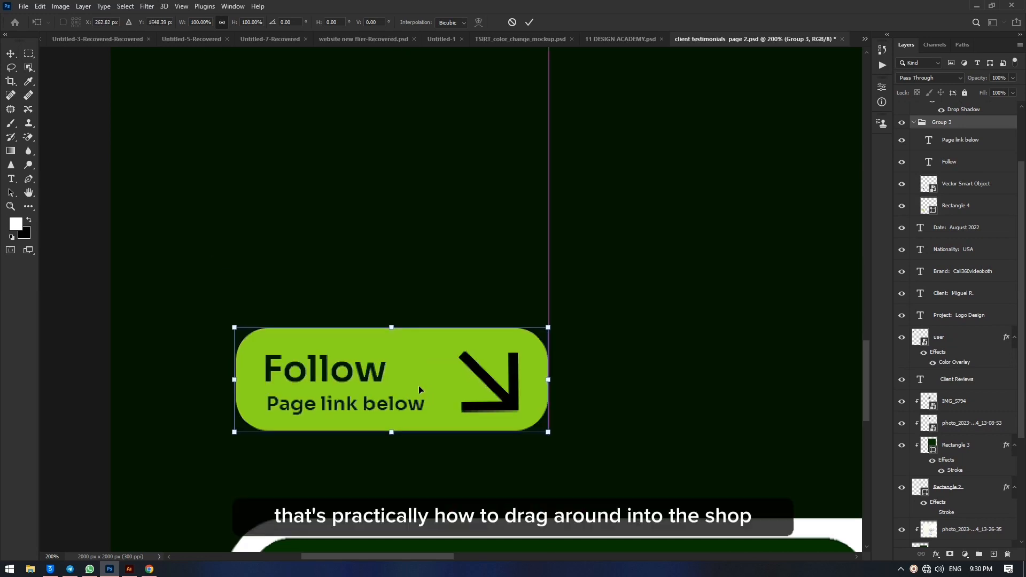
pyautogui.hotkey('ctrl', '-')
pyautogui.hotkey('ctrl', '-')
pyautogui.hotkey('ctrl', '-')
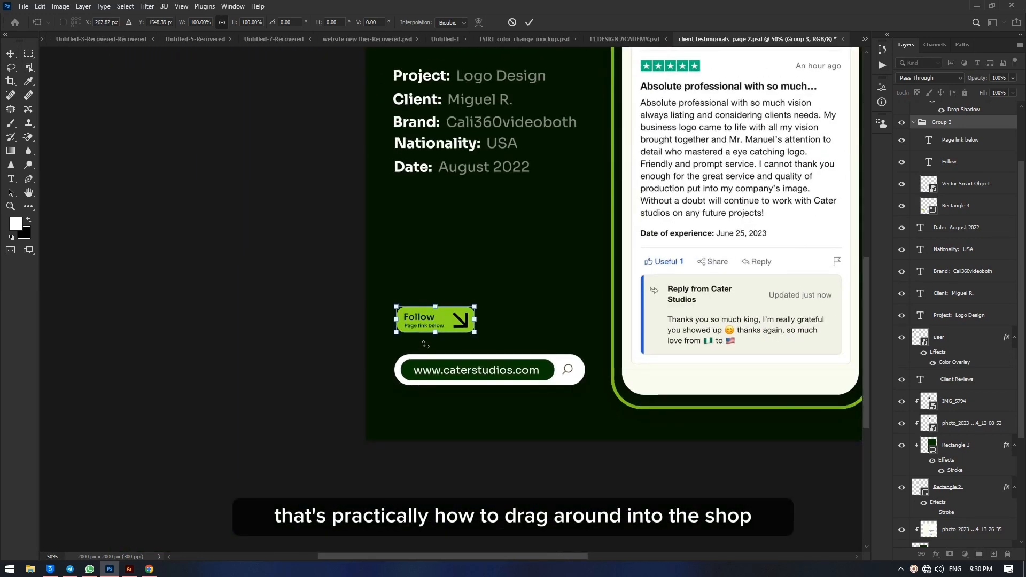
pyautogui.hscroll(3, 426, 344)
pyautogui.scroll(2, 422, 347)
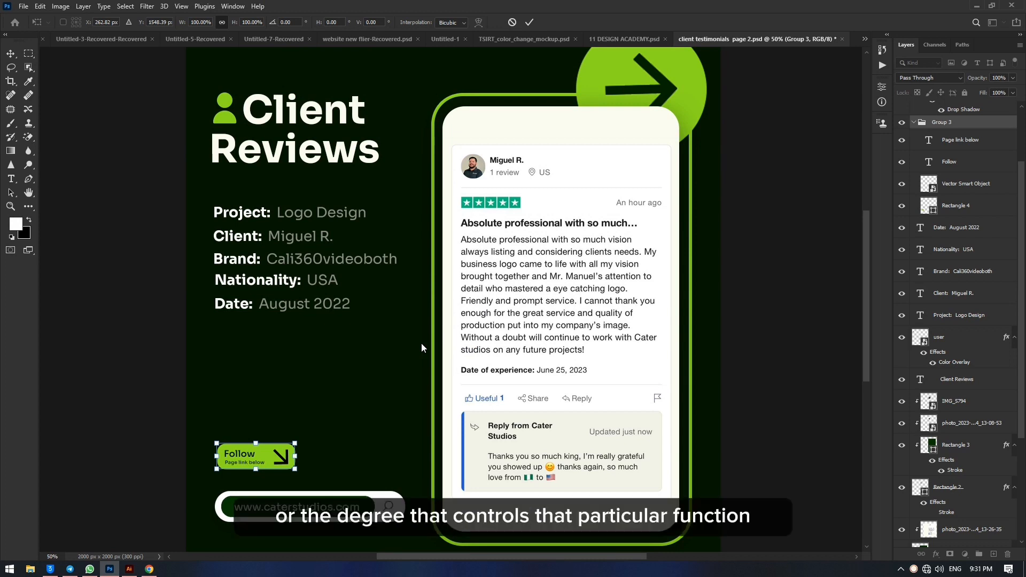
pyautogui.press('Return')
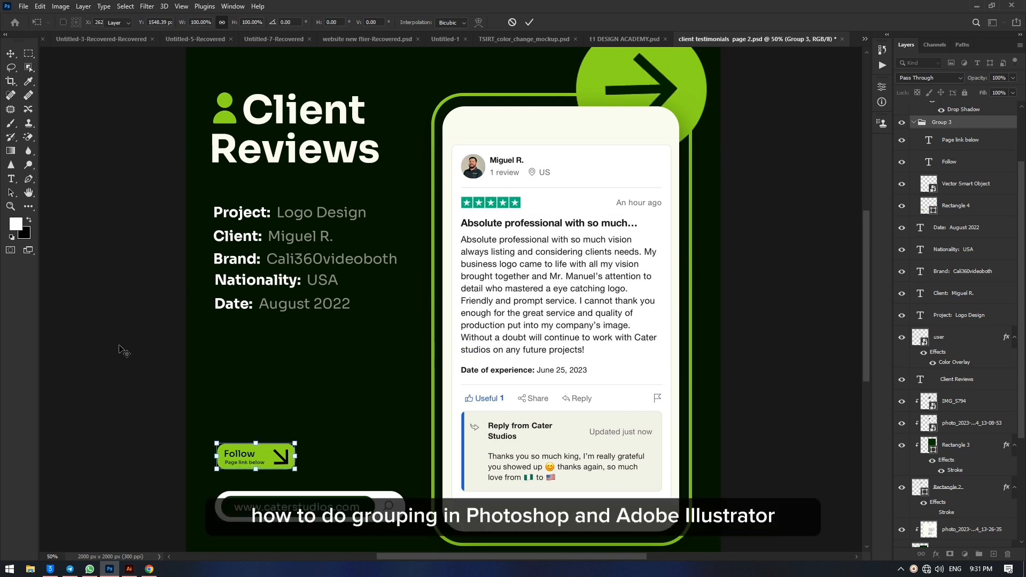
pyautogui.click(112, 317)
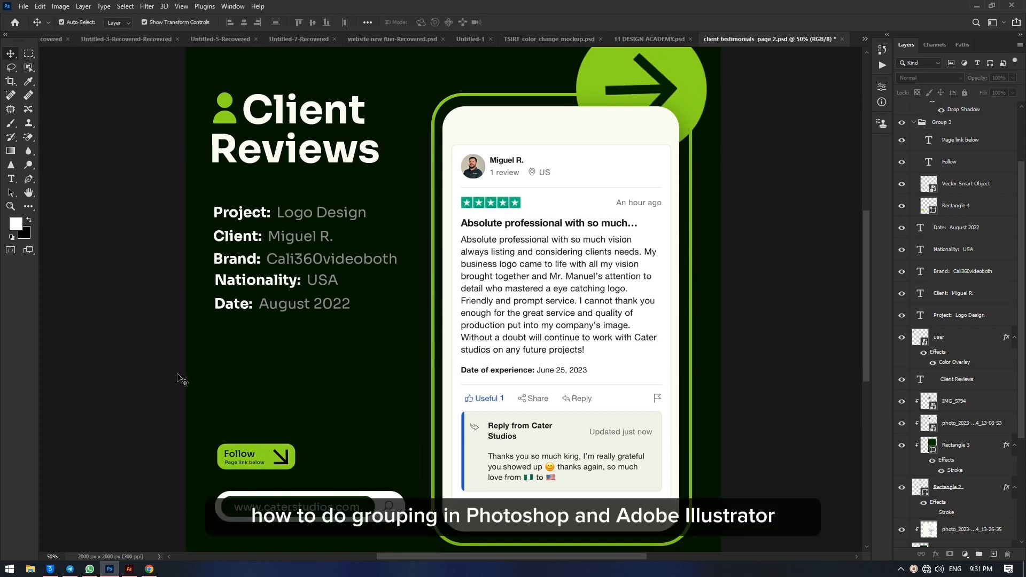